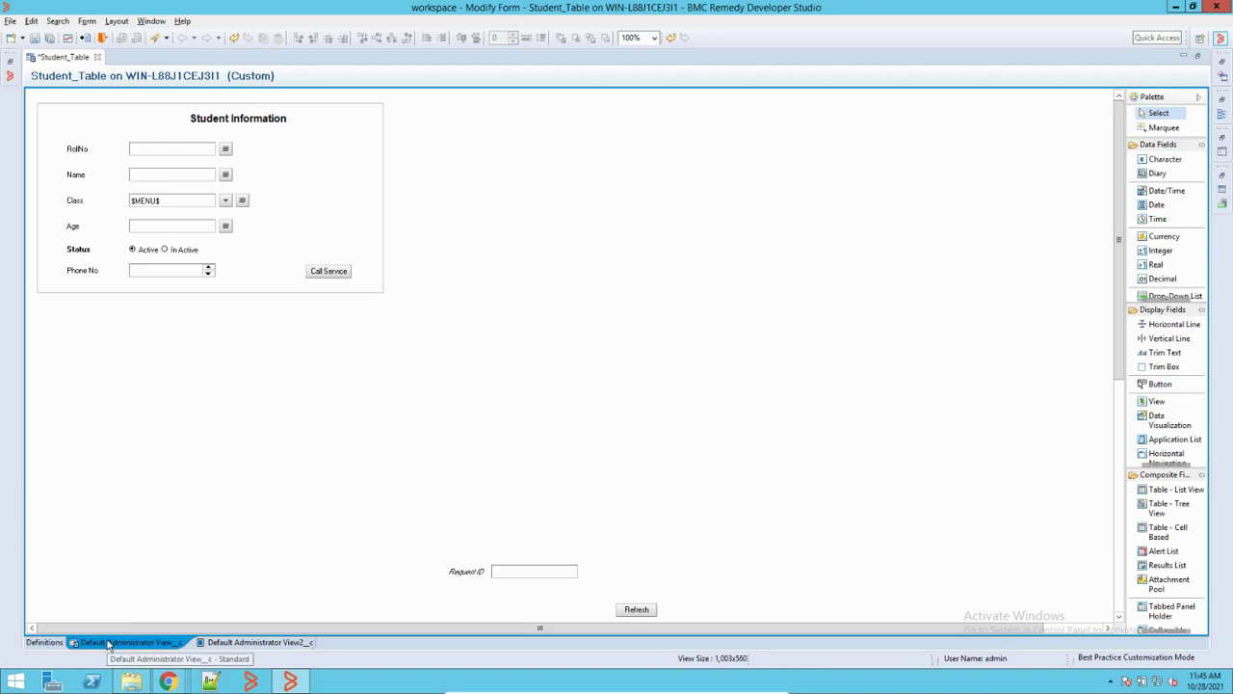
Set the Audit Style to Log in the Student_Table form definitions
click(43, 643)
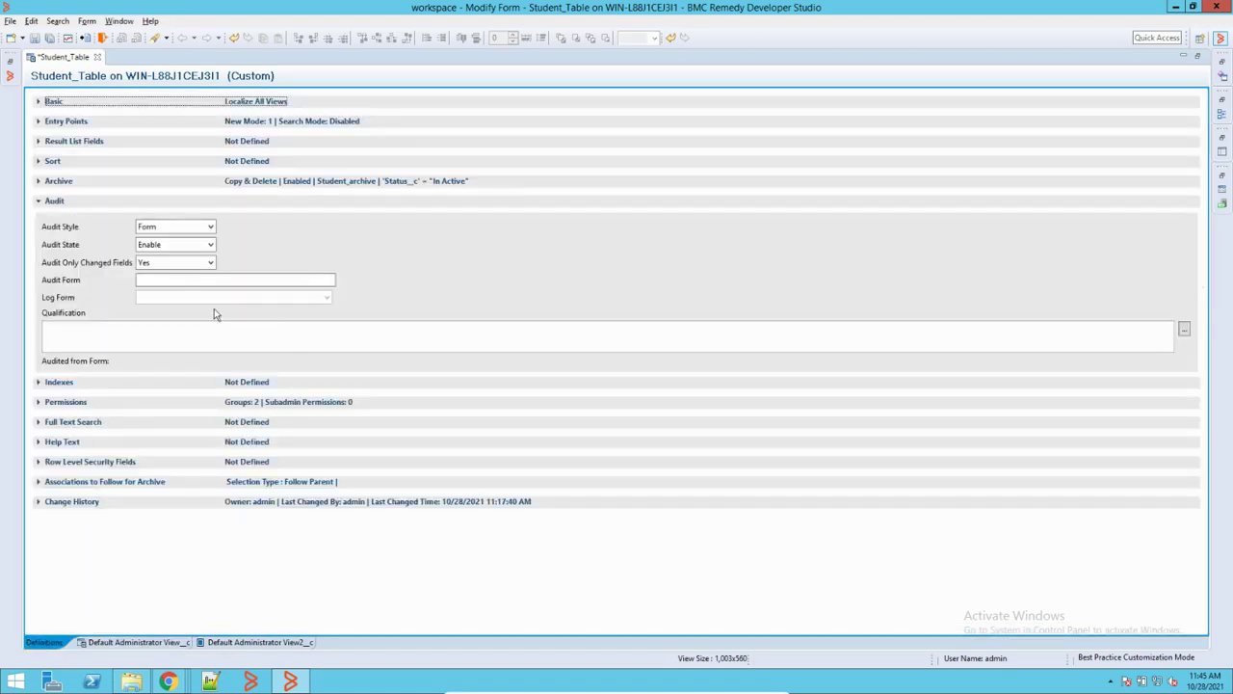
click(193, 262)
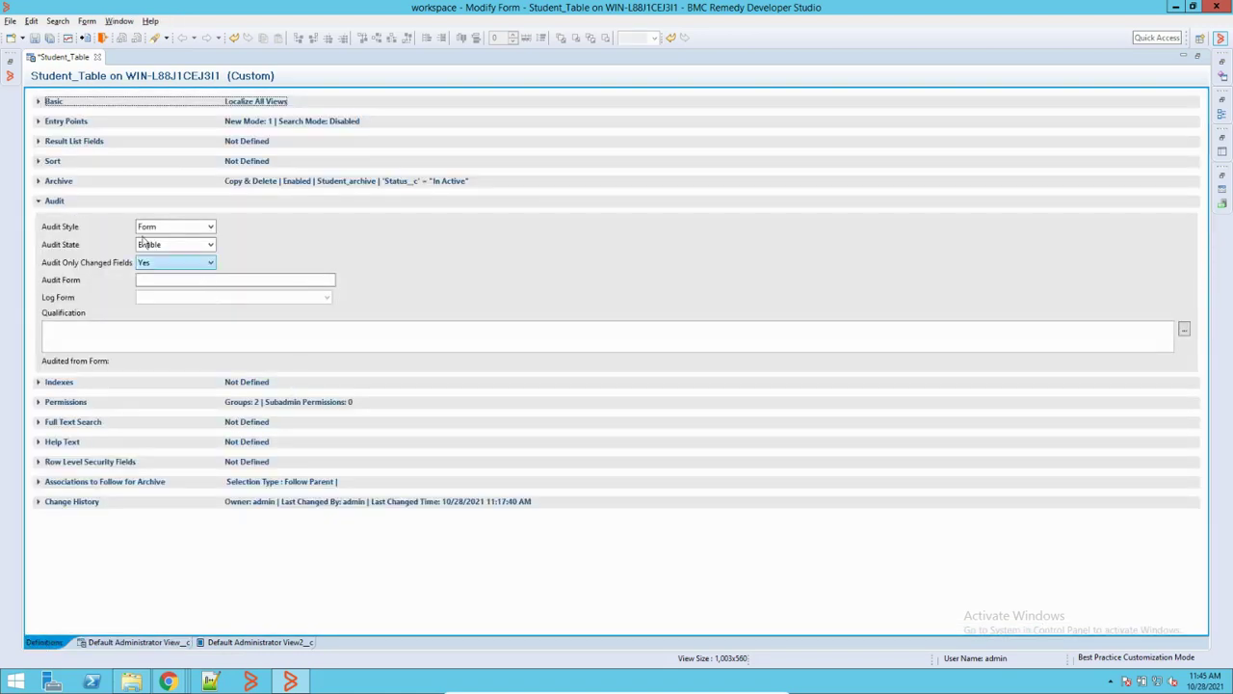
click(54, 201)
click(54, 201)
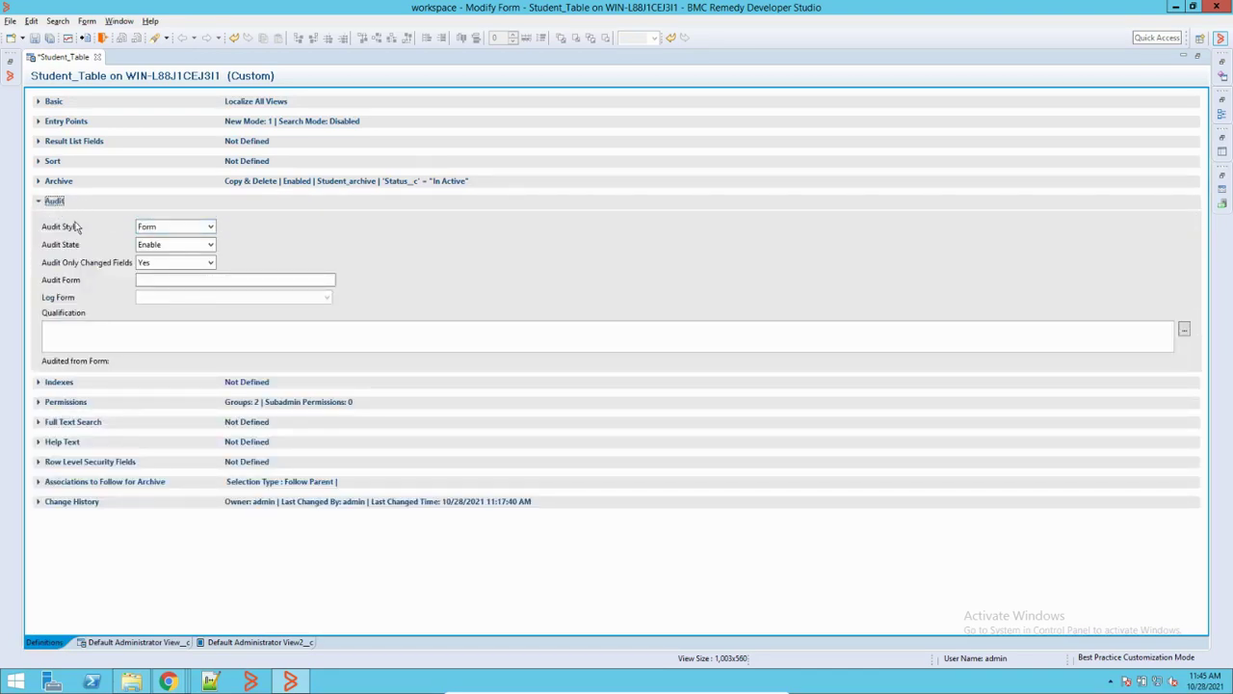
click(192, 230)
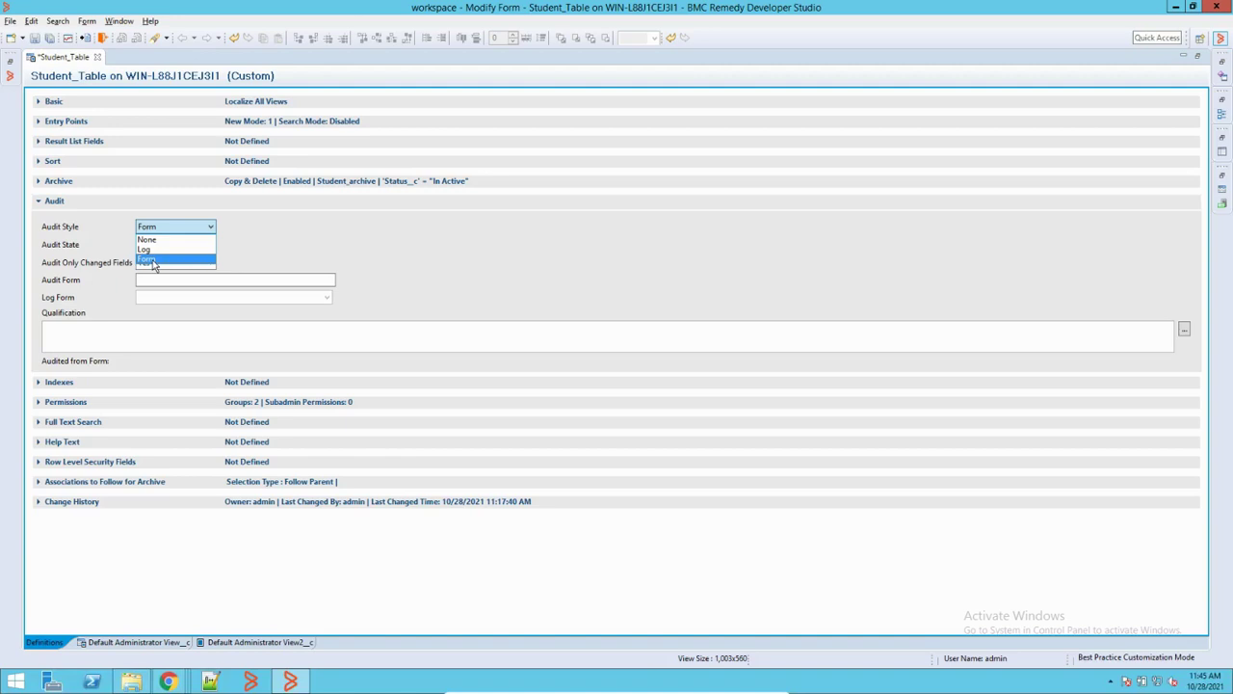
click(146, 248)
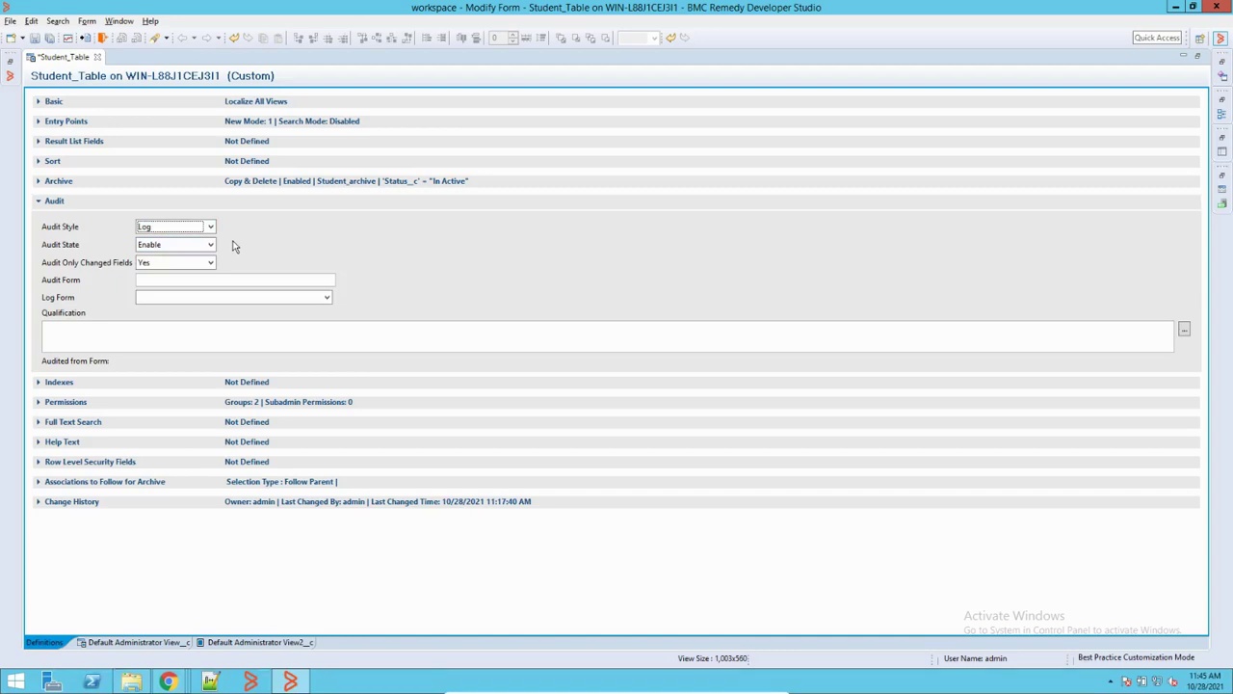
click(169, 227)
click(154, 249)
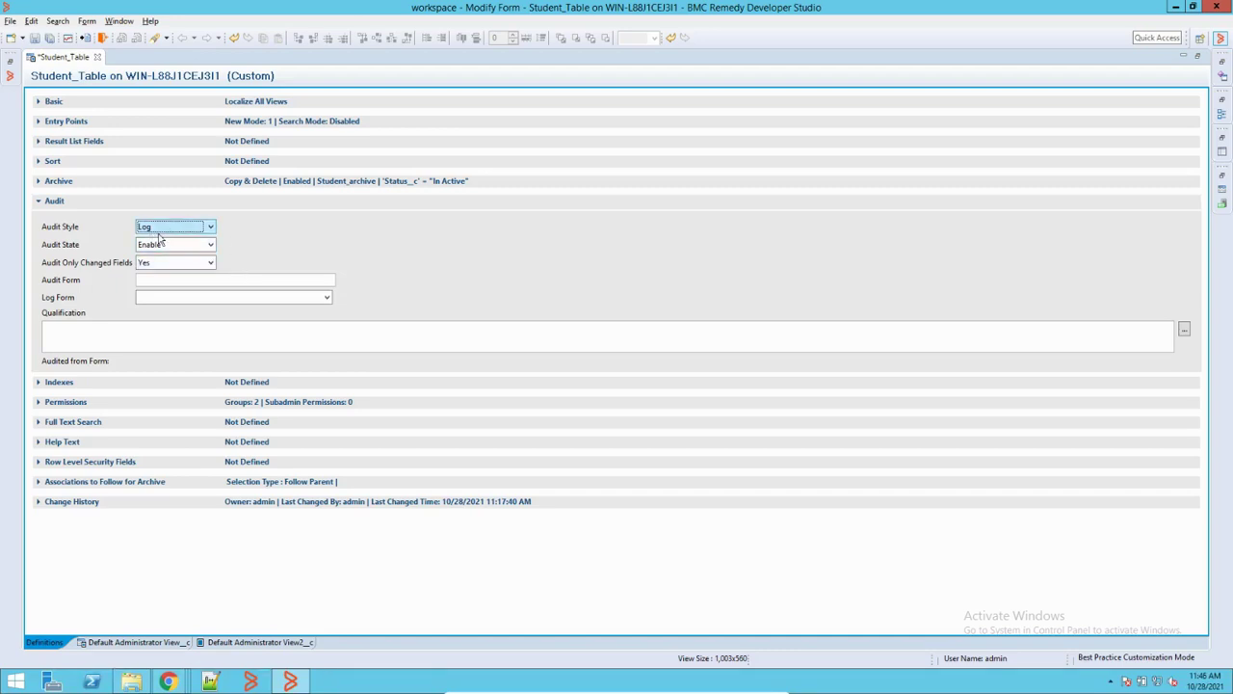
Review the available choices for Audit Only Changed Fields and Audit State without changing either setting
key(Tab)
key(Tab)
click(165, 263)
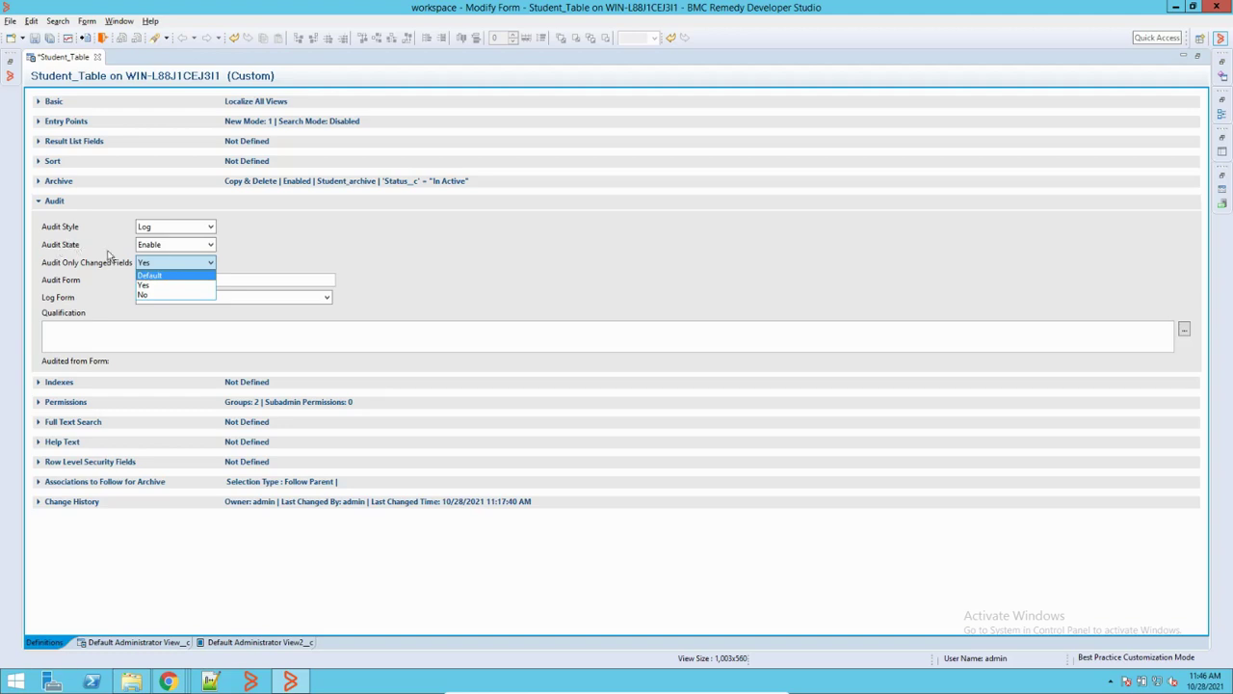
click(254, 241)
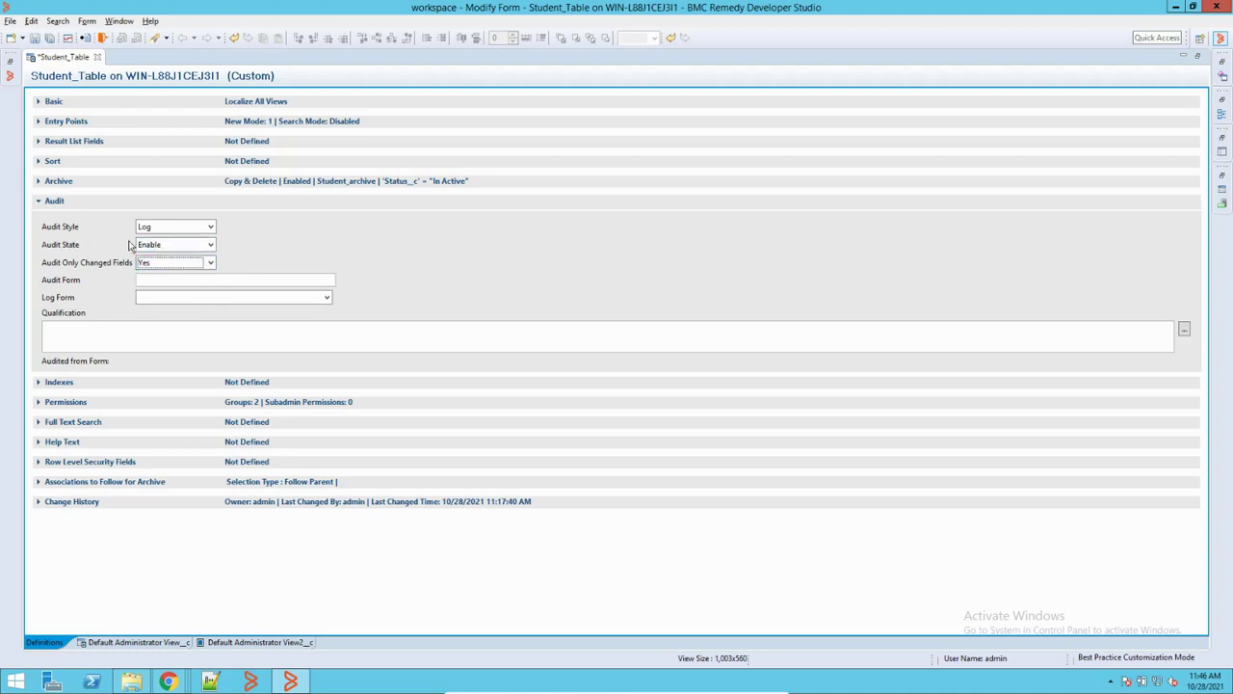
click(159, 248)
click(165, 246)
click(293, 248)
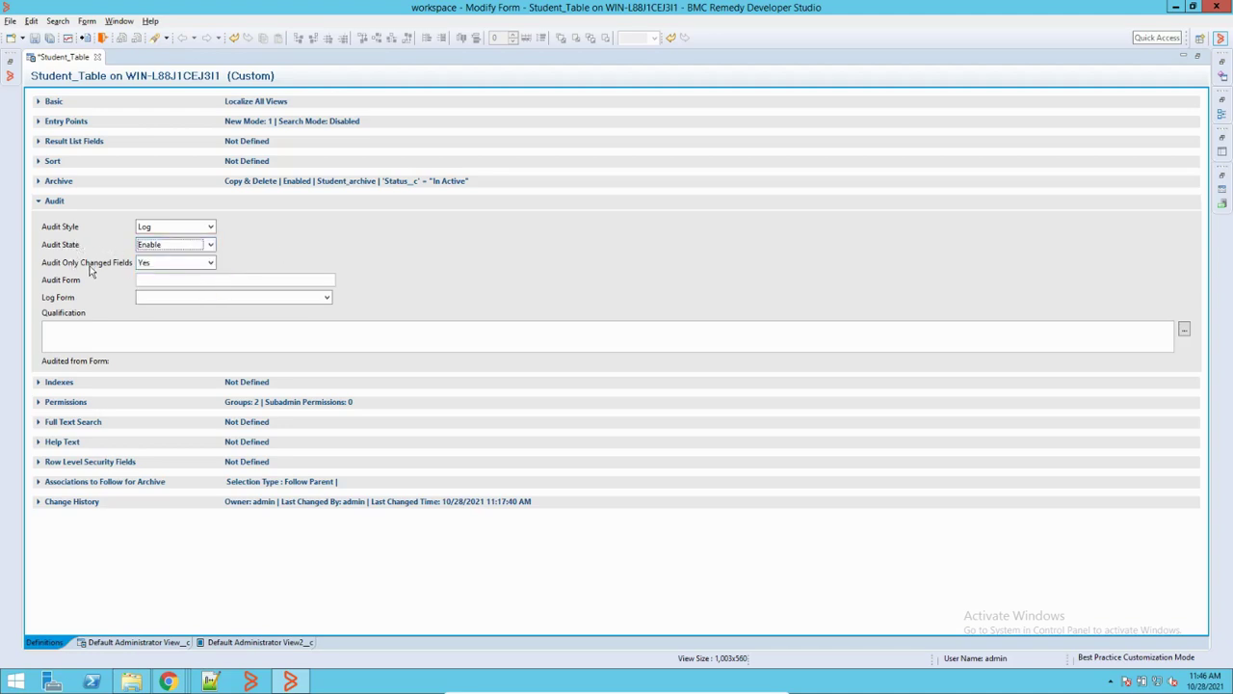
click(183, 267)
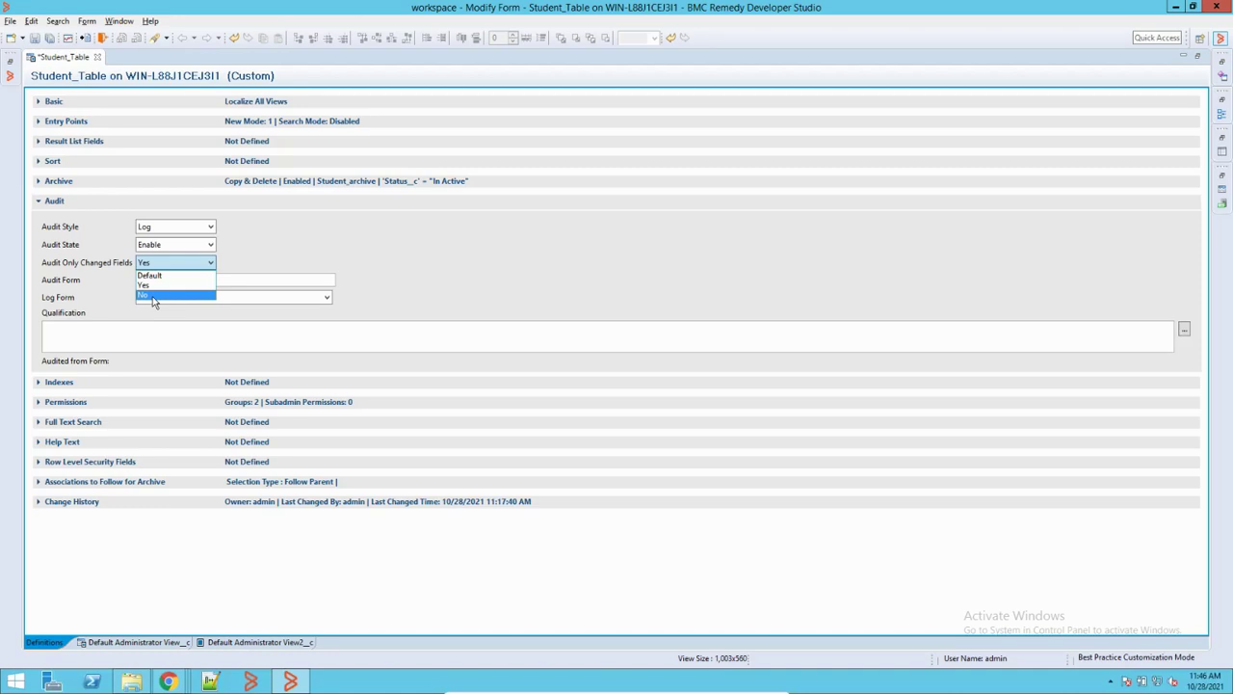
click(374, 240)
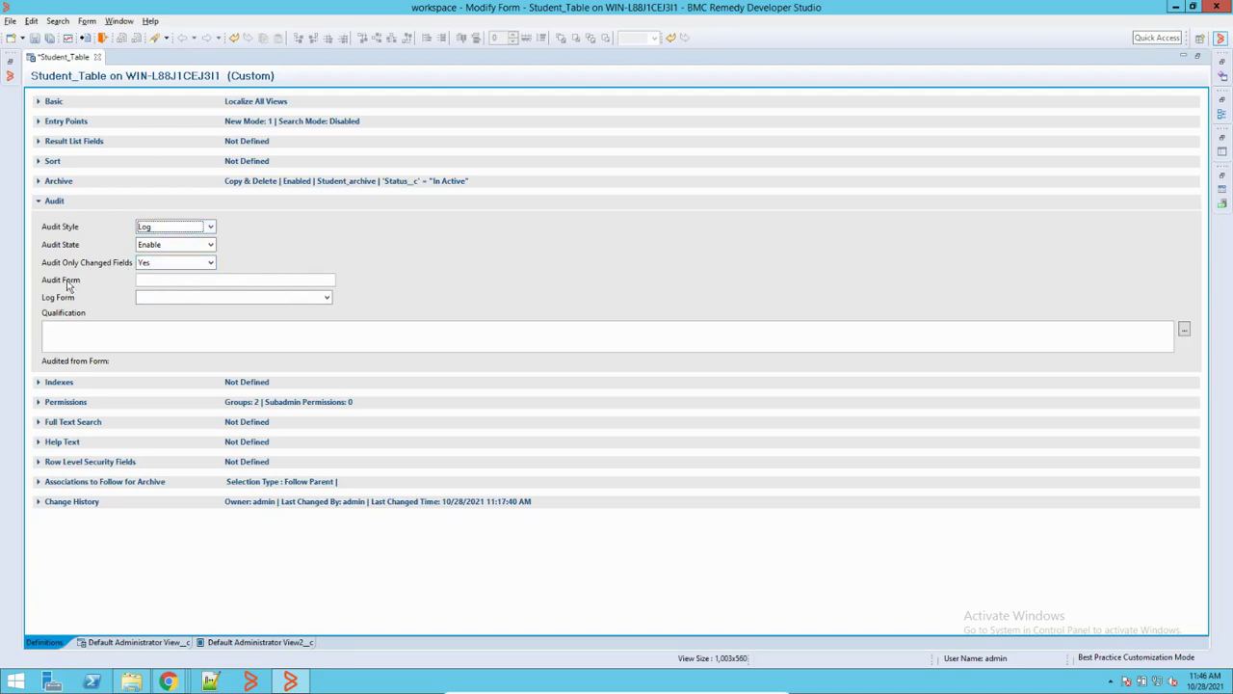
Set the audit Log Form to SHARE:Application_Properties_AuditLog and look over the expression editor for the audit qualification
click(328, 299)
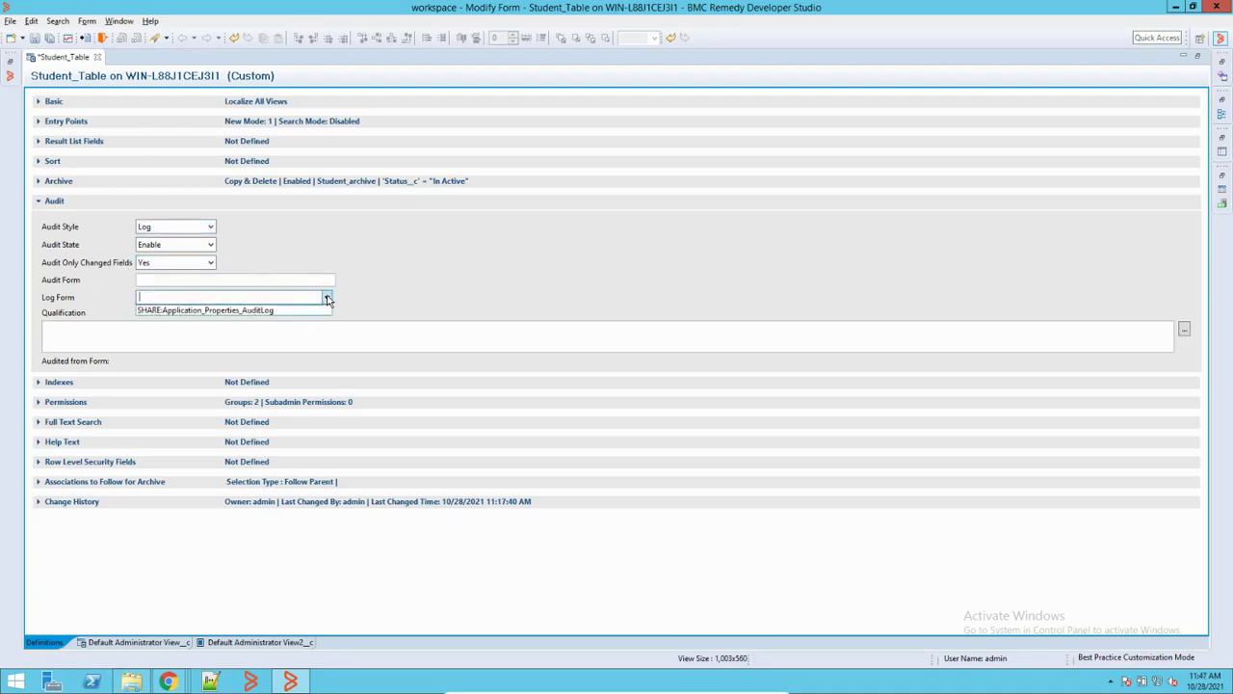
click(196, 311)
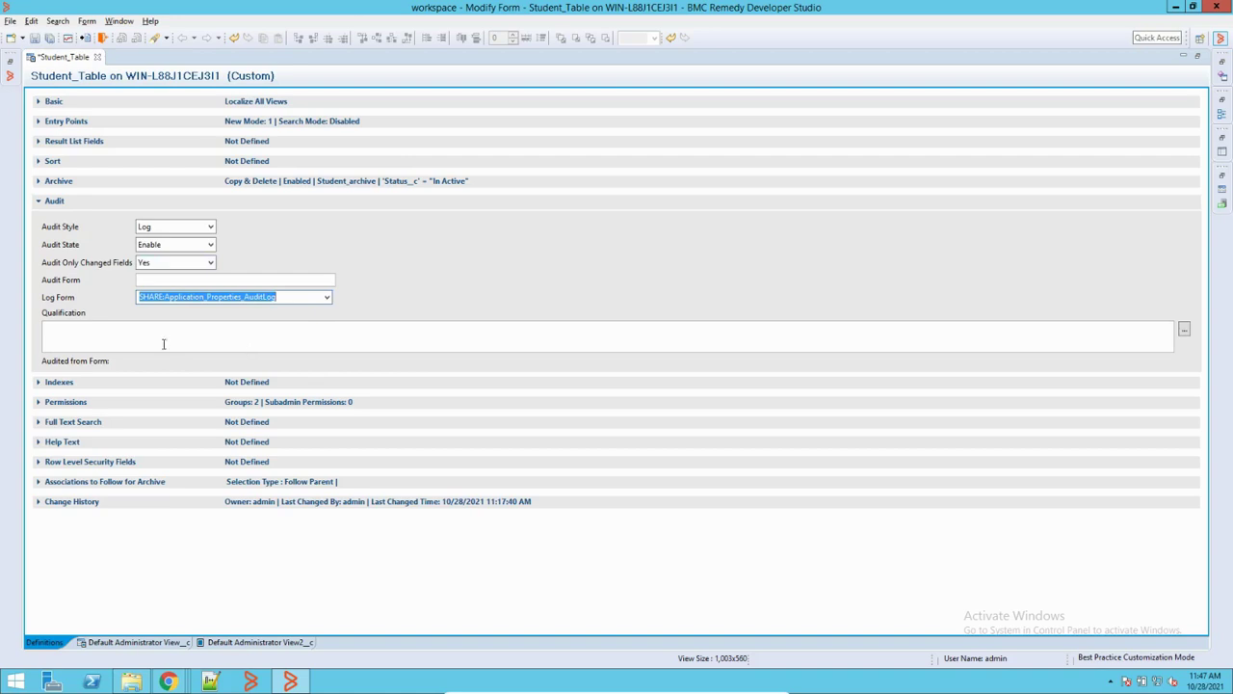
click(1184, 330)
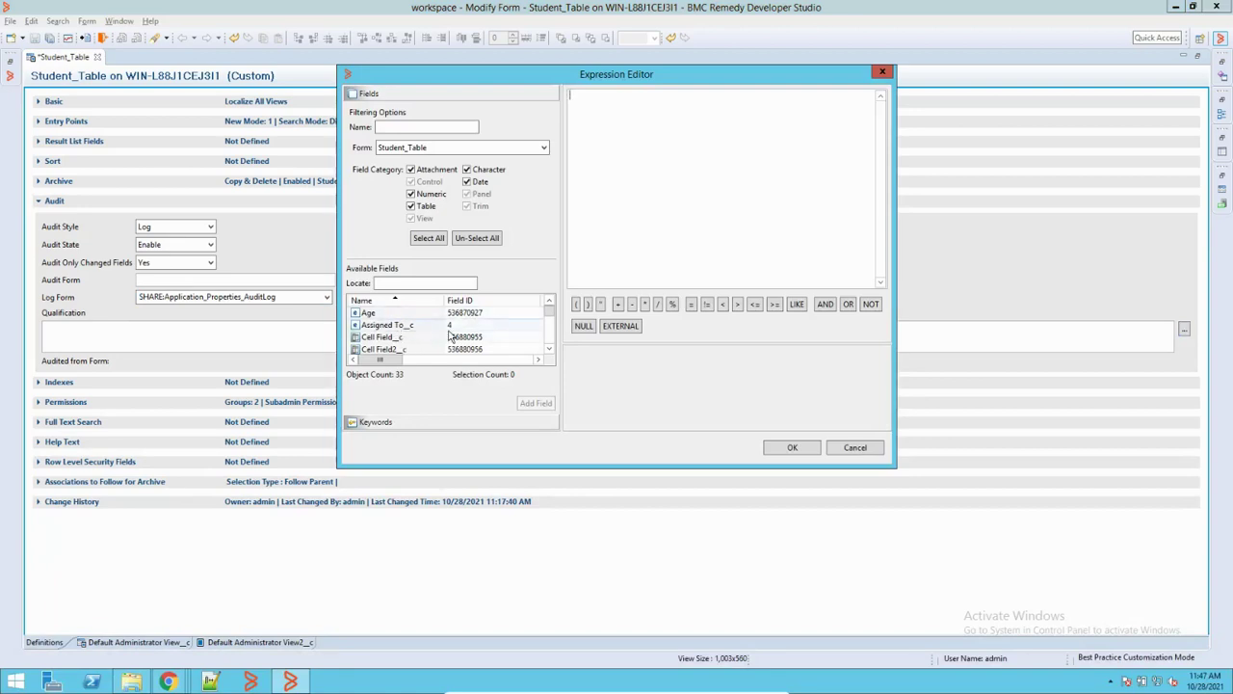
click(856, 448)
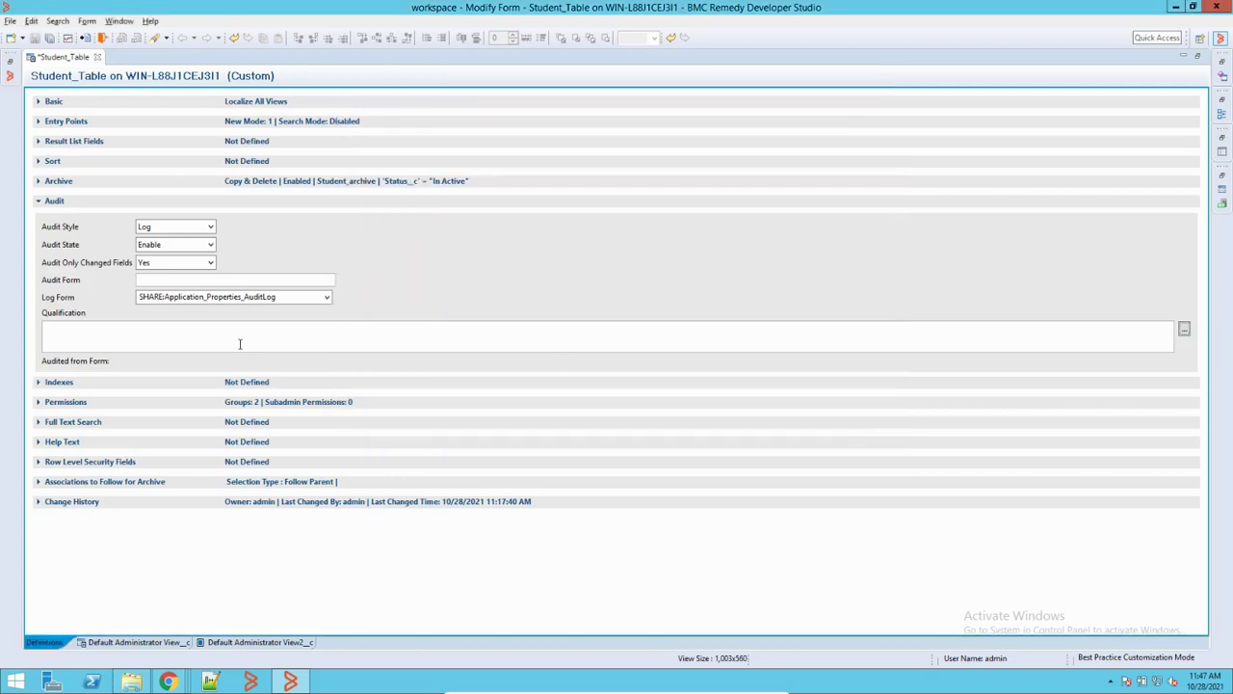
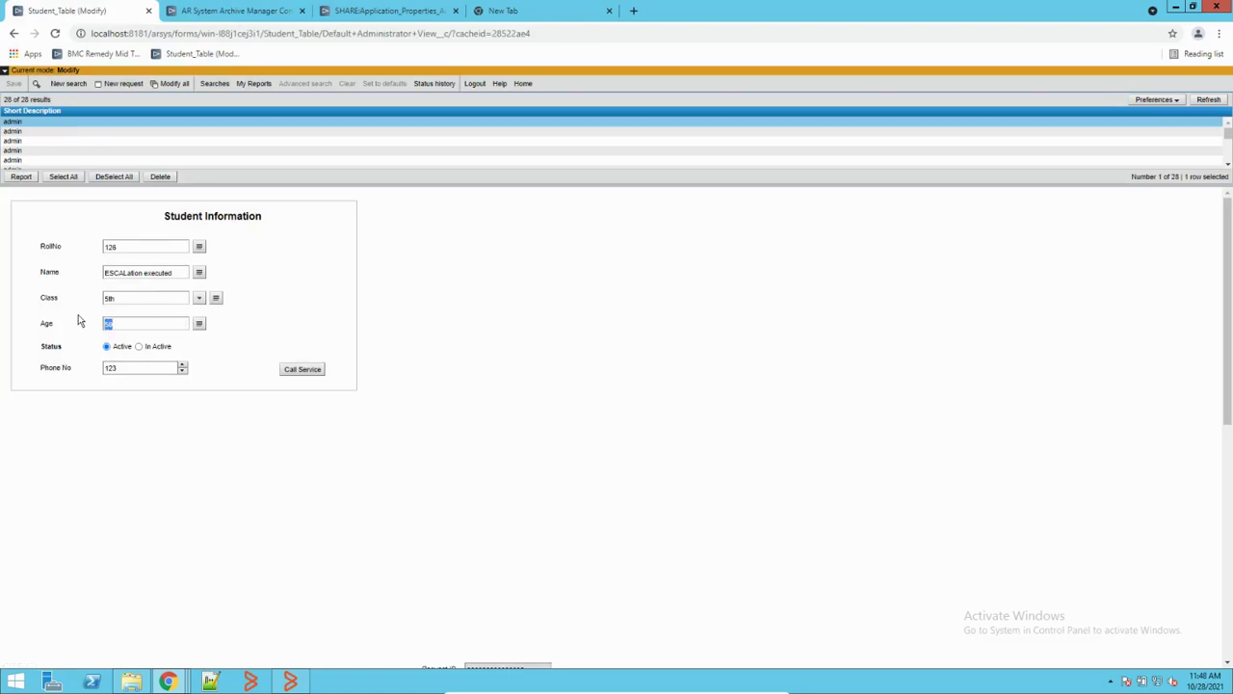
Set the Age in the open Student_Table record to 50, save the record and dismiss the messages
text(0)
click(11, 84)
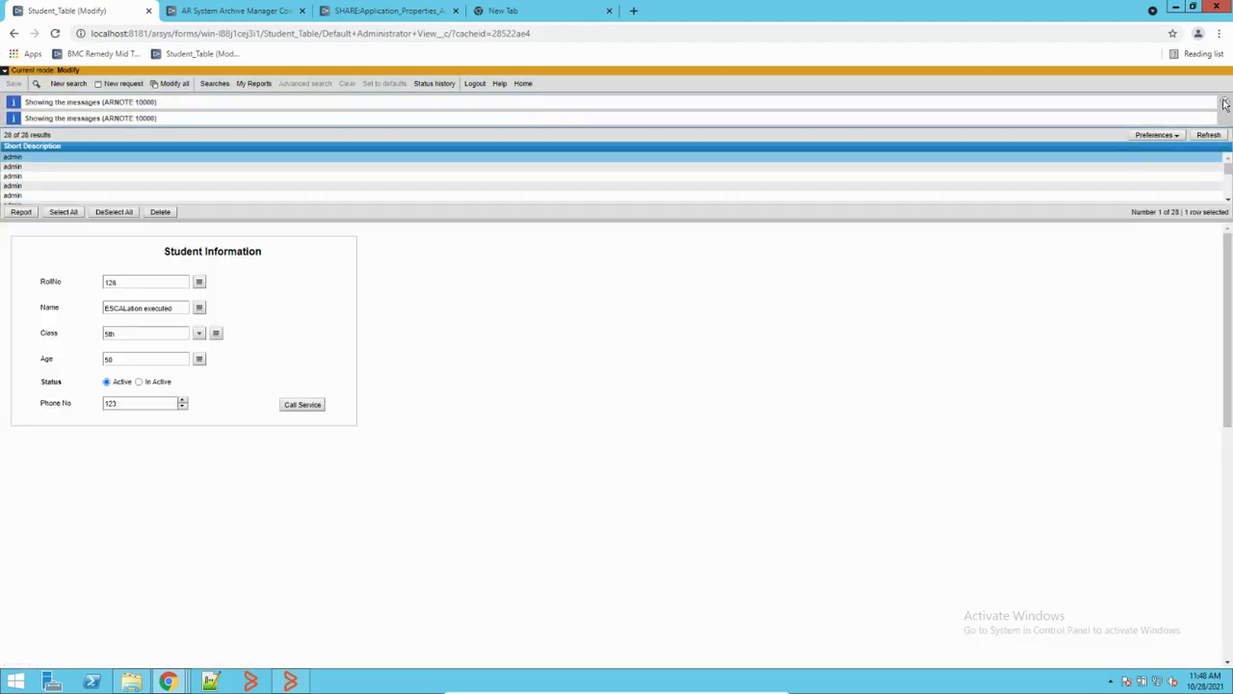
click(1225, 101)
List all entries of the SHARE:Application_Properties_AuditLog form and open the last one, enlarging the results list
click(371, 9)
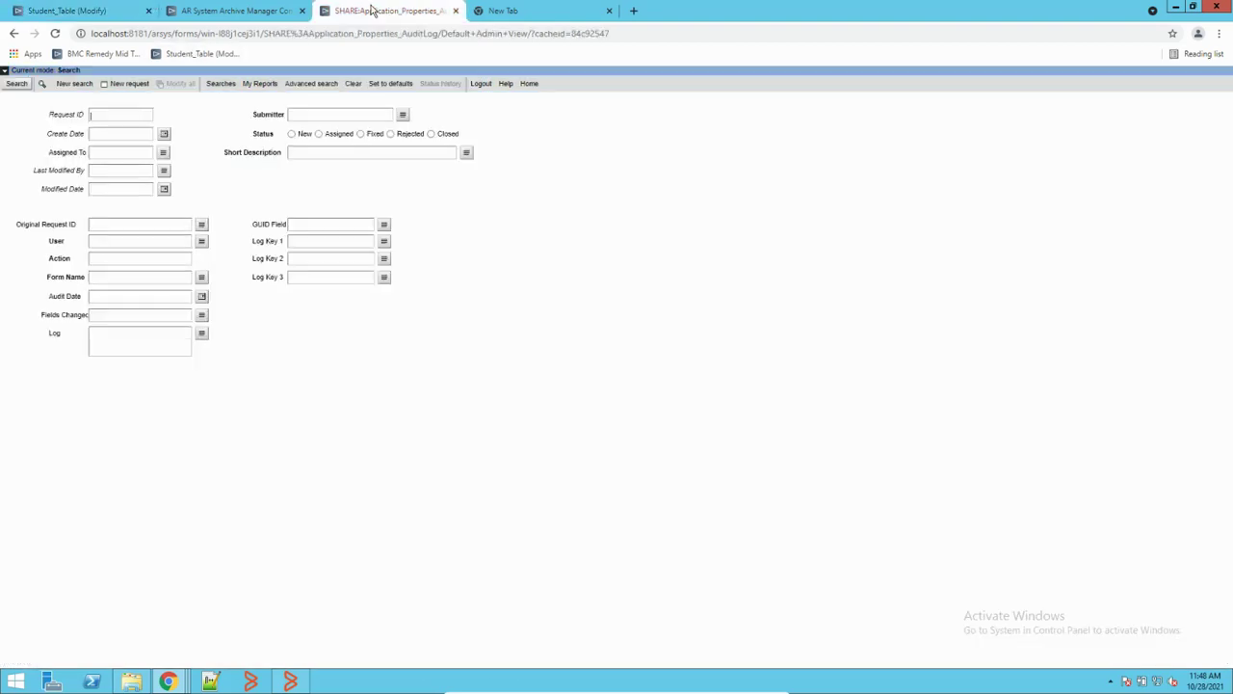
click(14, 84)
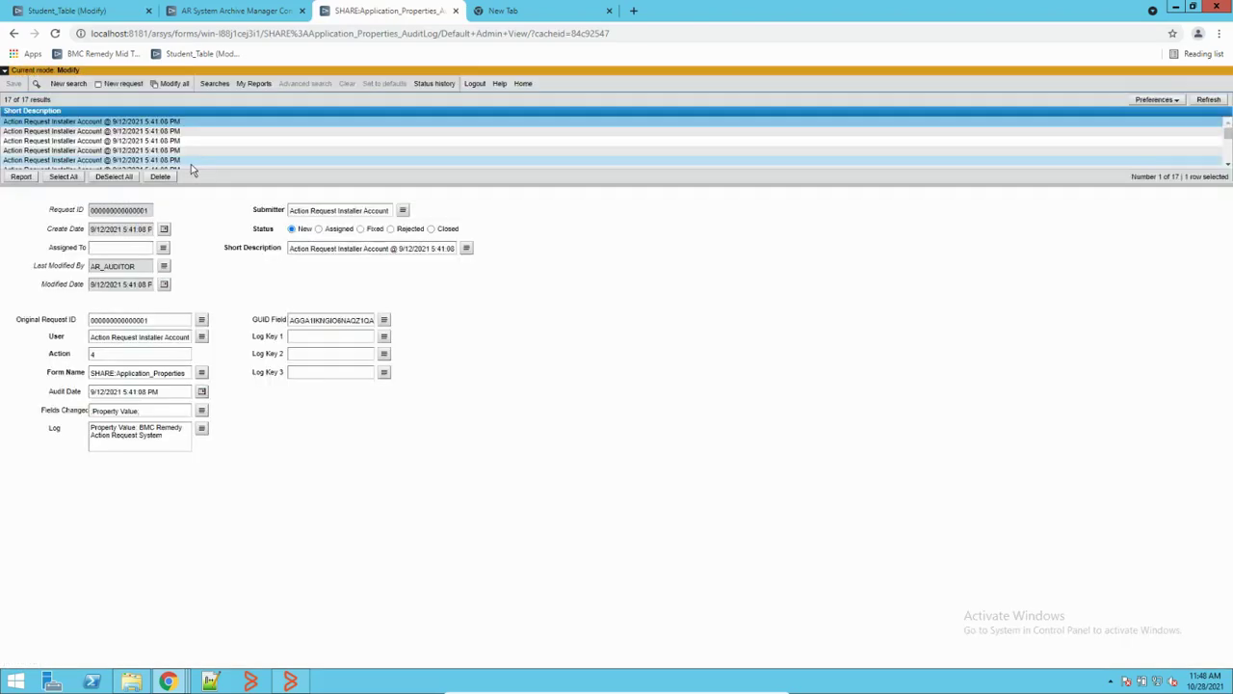
scroll(163, 141, down, 2)
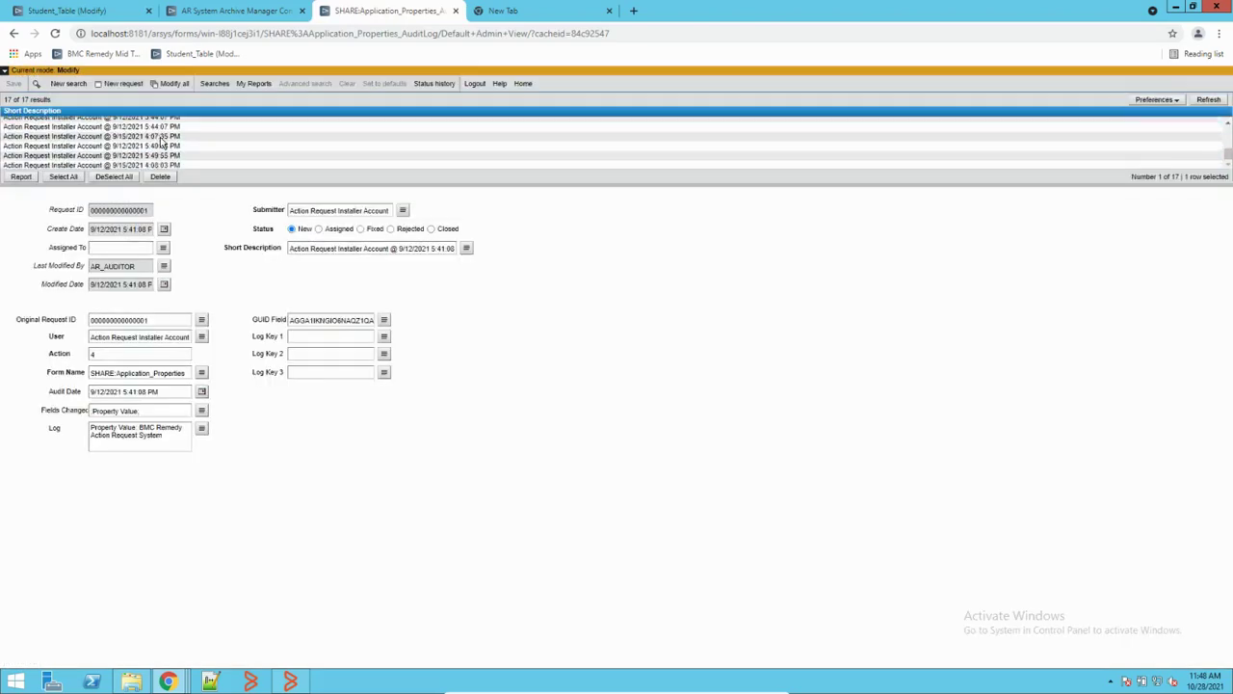
click(164, 166)
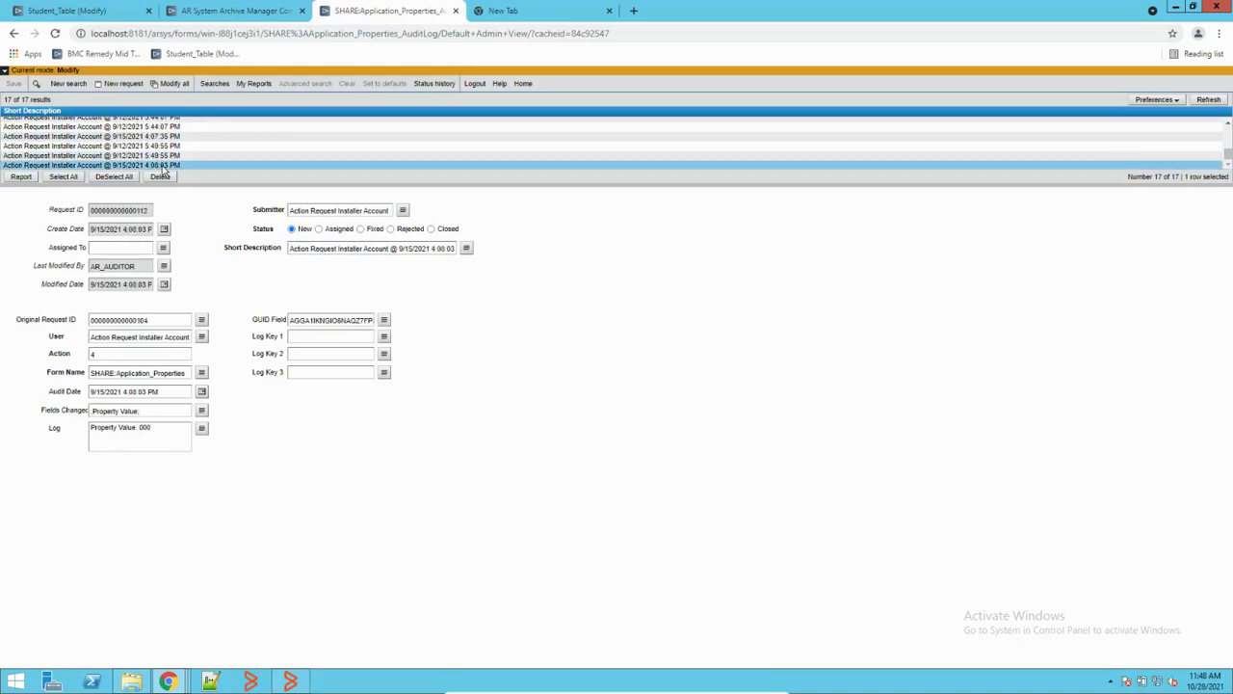
drag(202, 185, 214, 303)
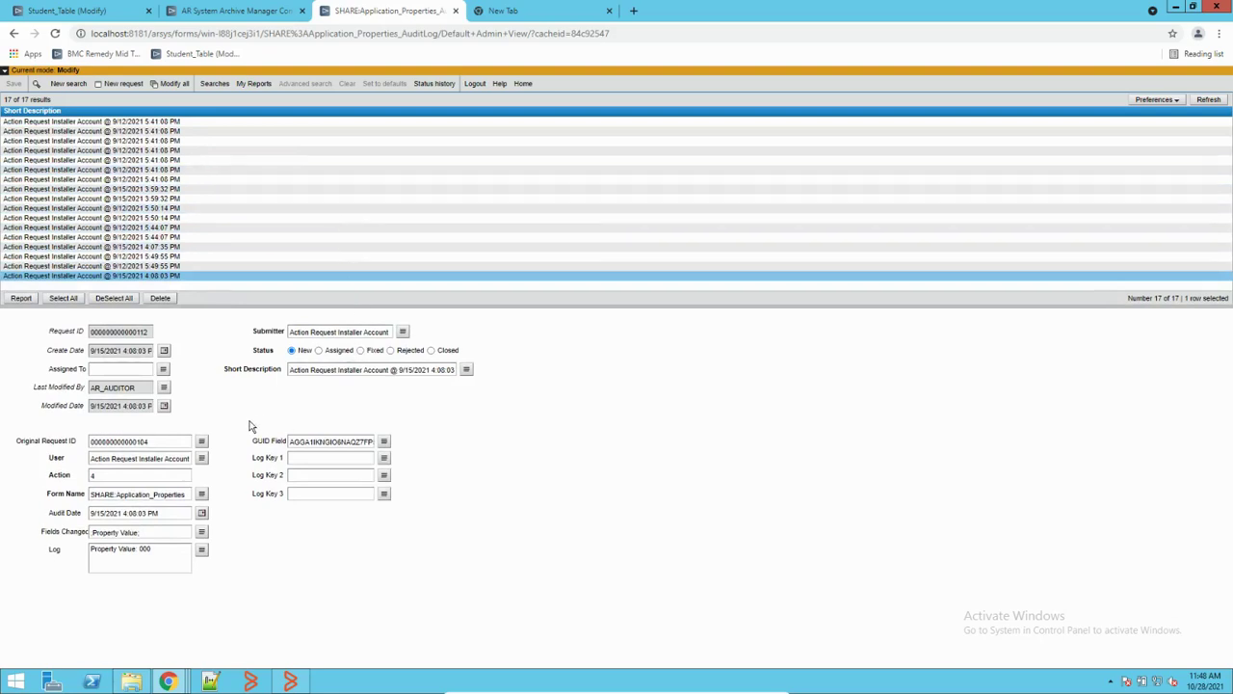
Refresh the audit log results and view the full Fields Changed text of the selected entry
click(1208, 101)
click(1209, 101)
click(201, 532)
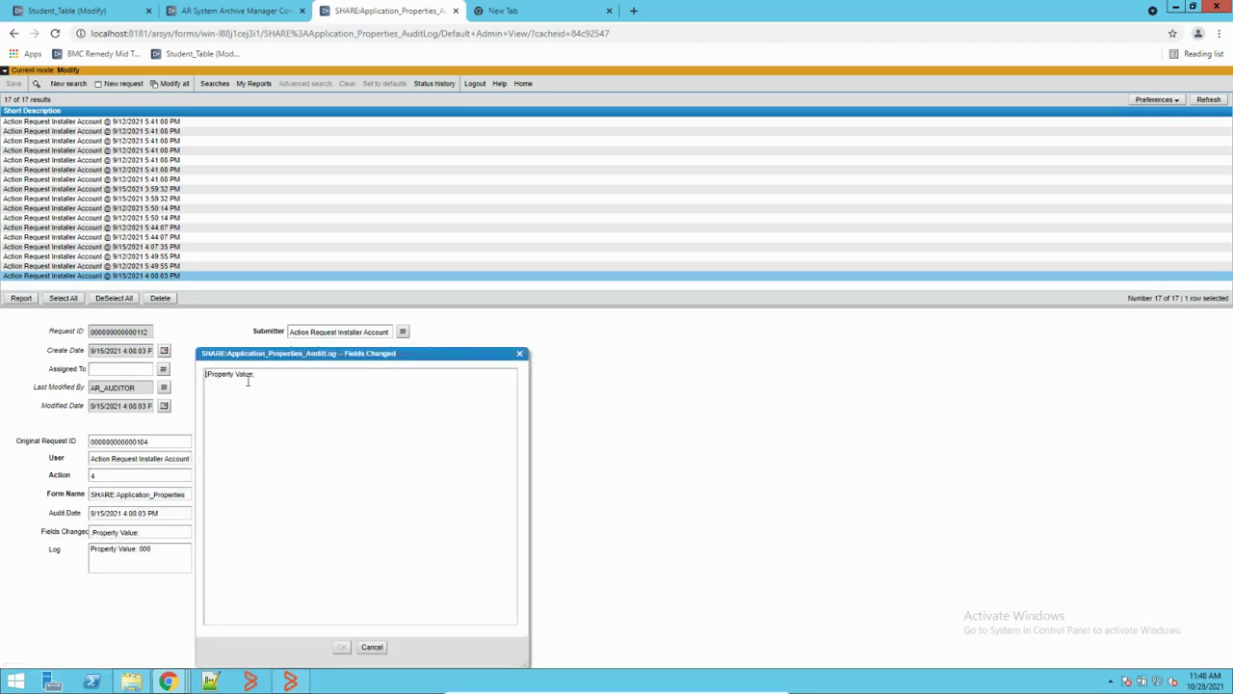
click(372, 647)
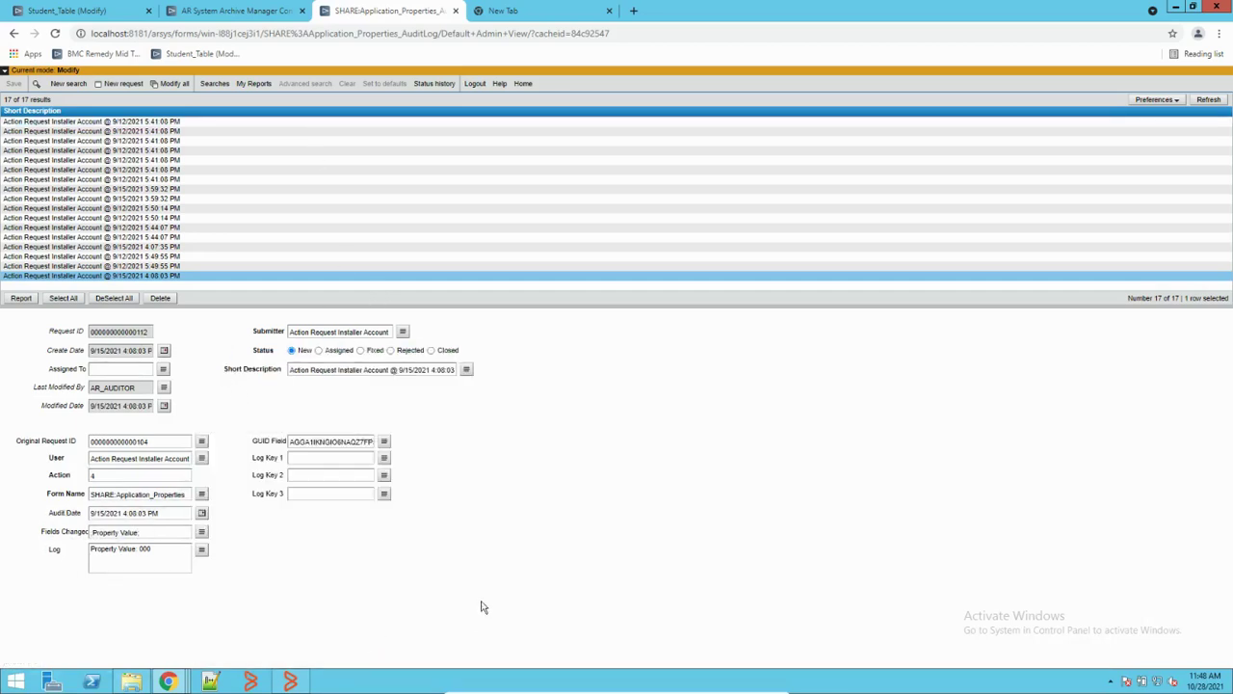
Switch to BMC Remedy Developer Studio, set the Student_Table audit qualification to 'Age' != $NULL$, and save the form
click(308, 682)
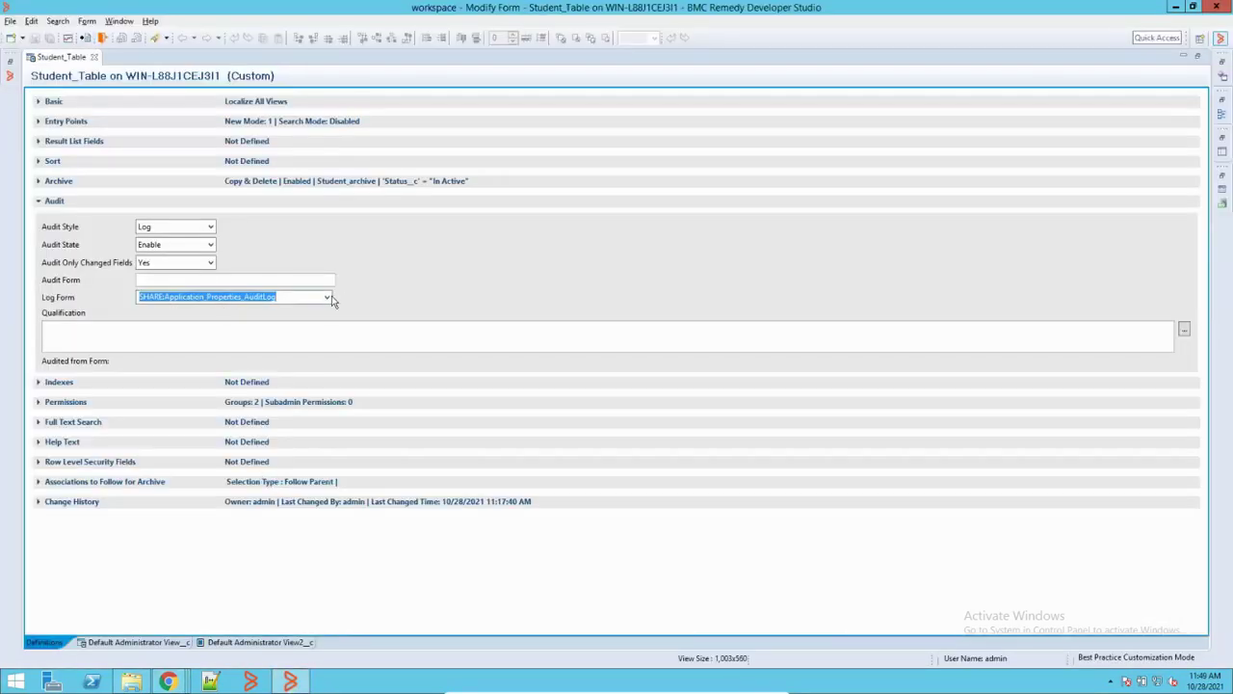
click(1184, 328)
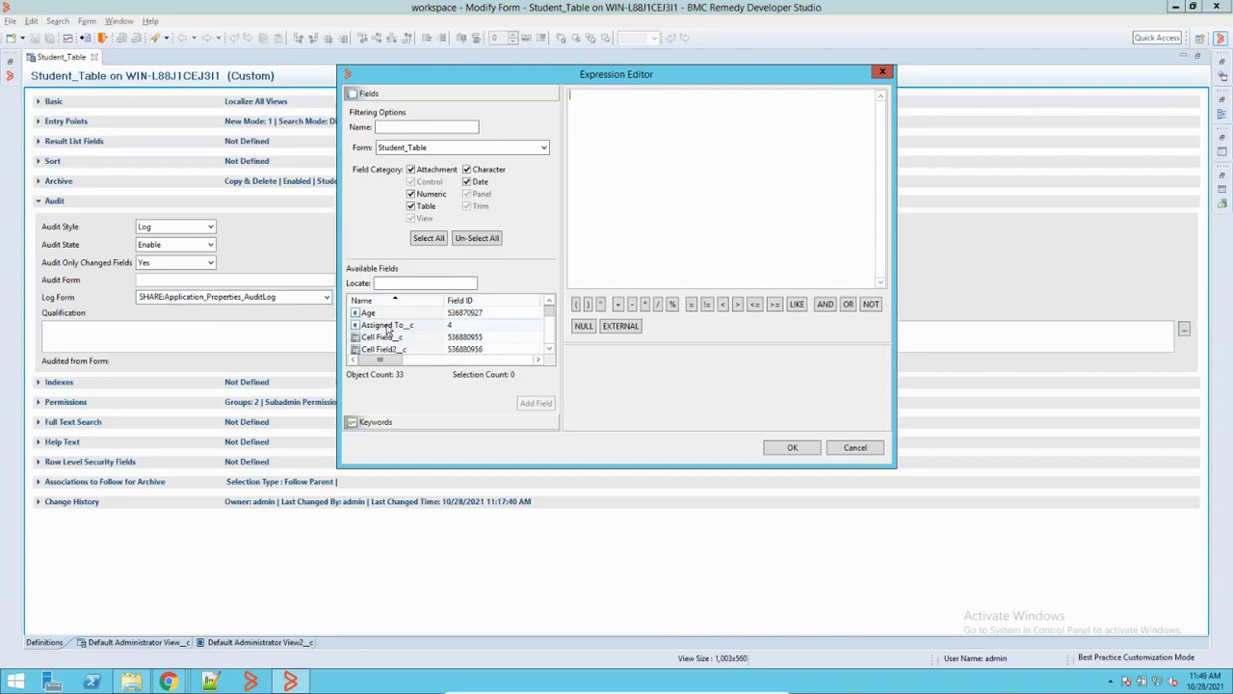
click(416, 328)
click(369, 314)
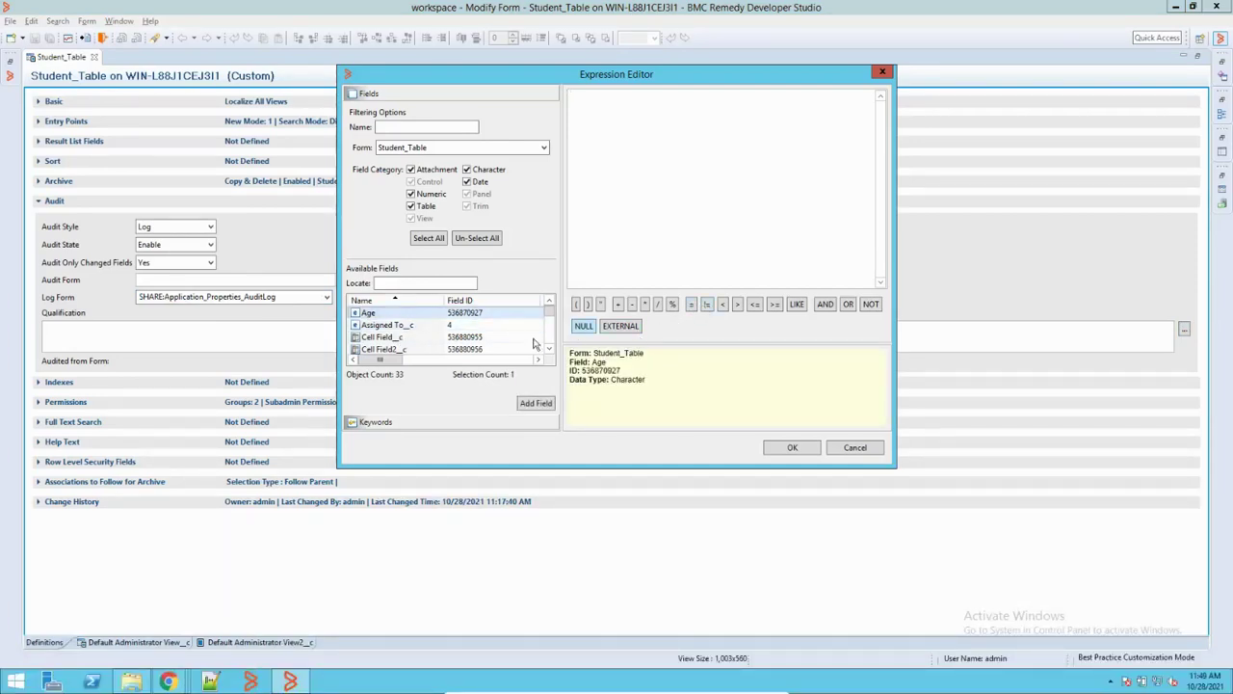
click(536, 402)
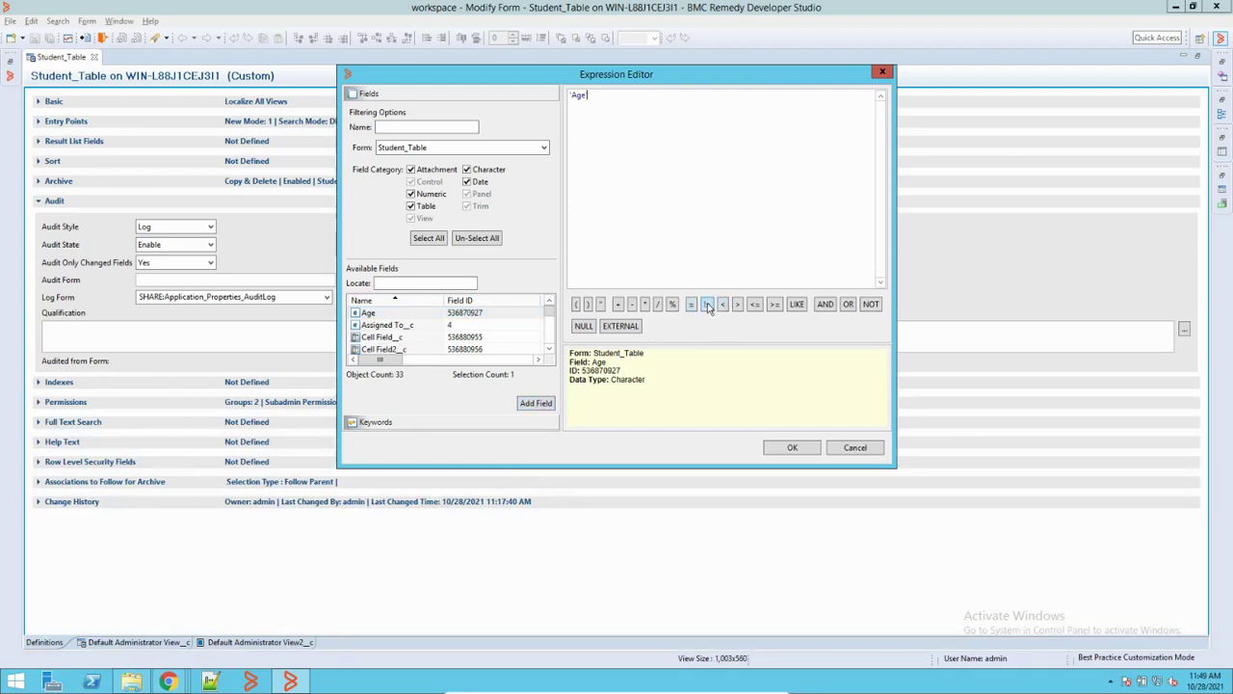
click(707, 305)
click(583, 325)
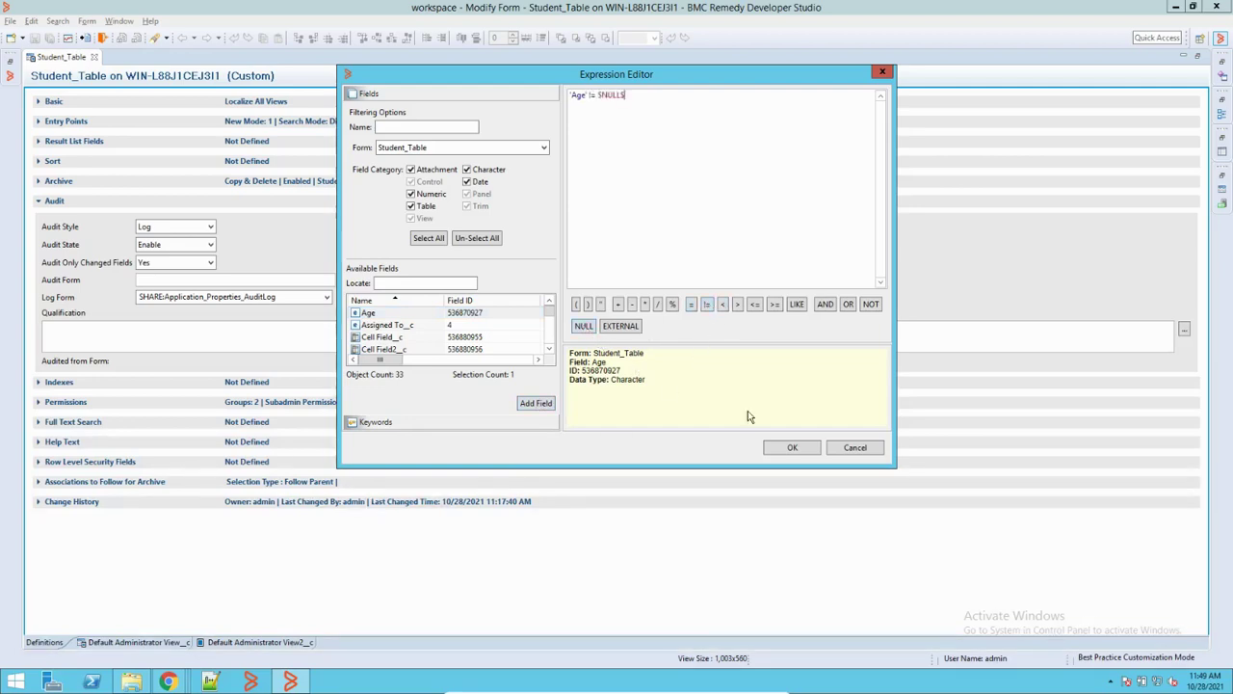
click(792, 447)
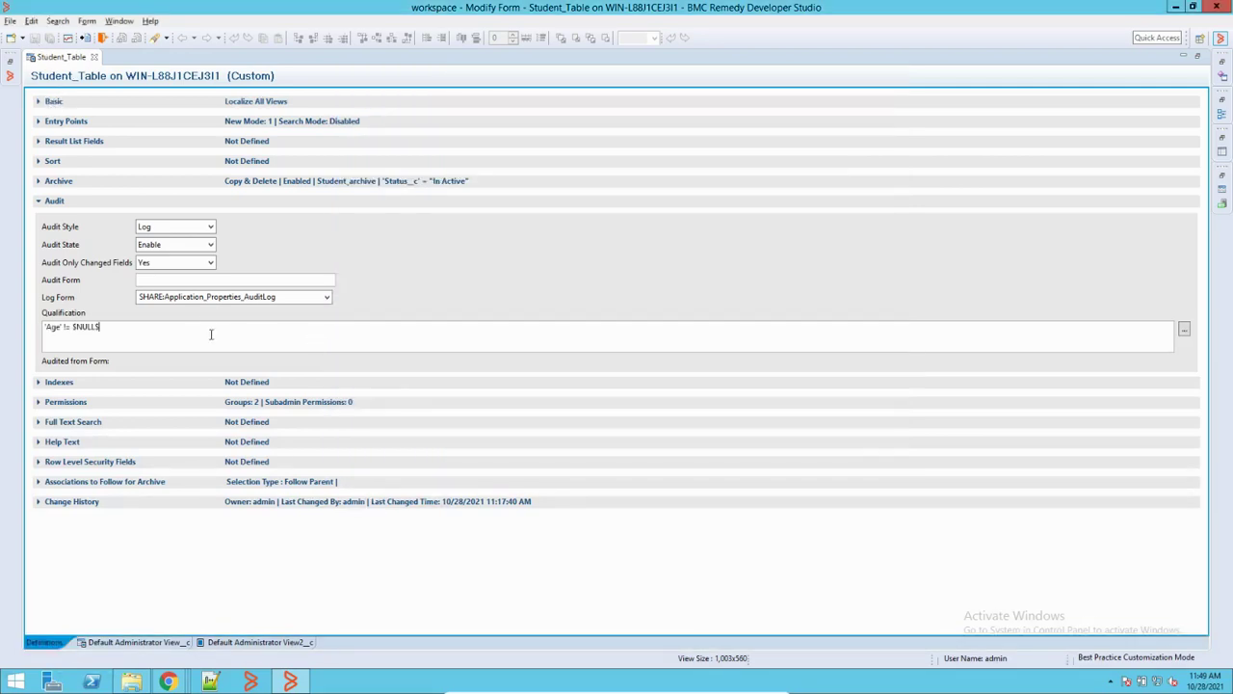
click(173, 288)
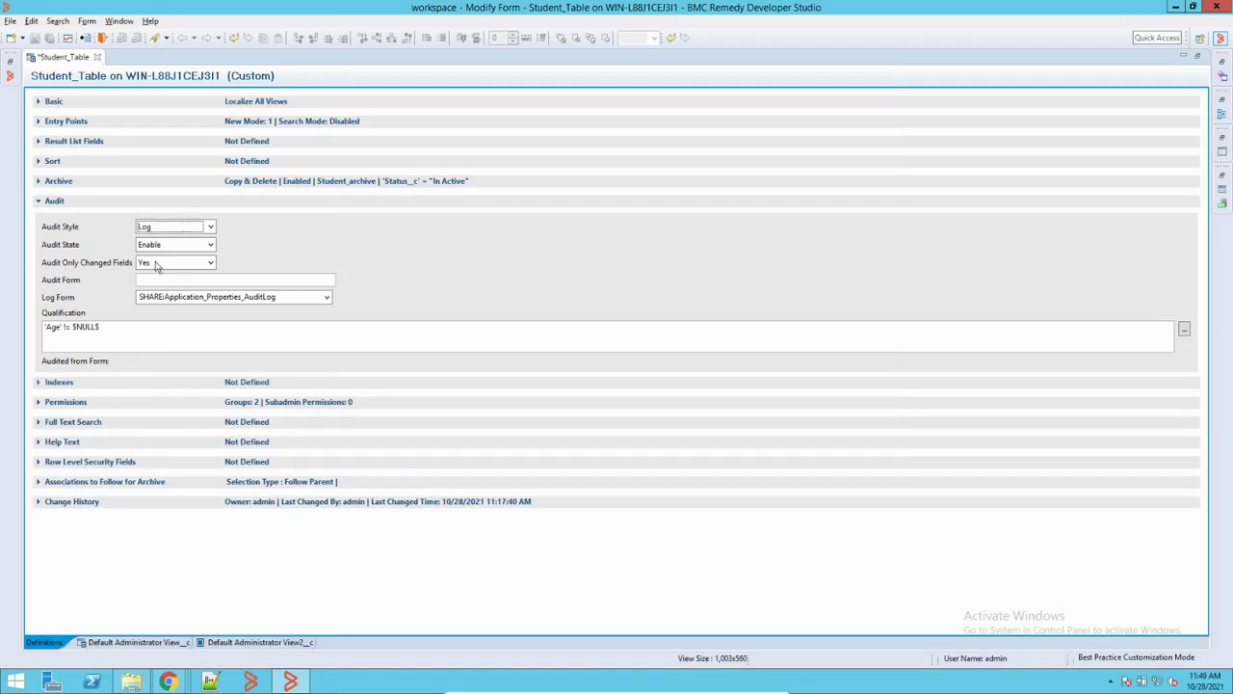
click(35, 38)
Switch to Chrome to check the open Student_Table record, and return to BMC Remedy Developer Studio
click(168, 681)
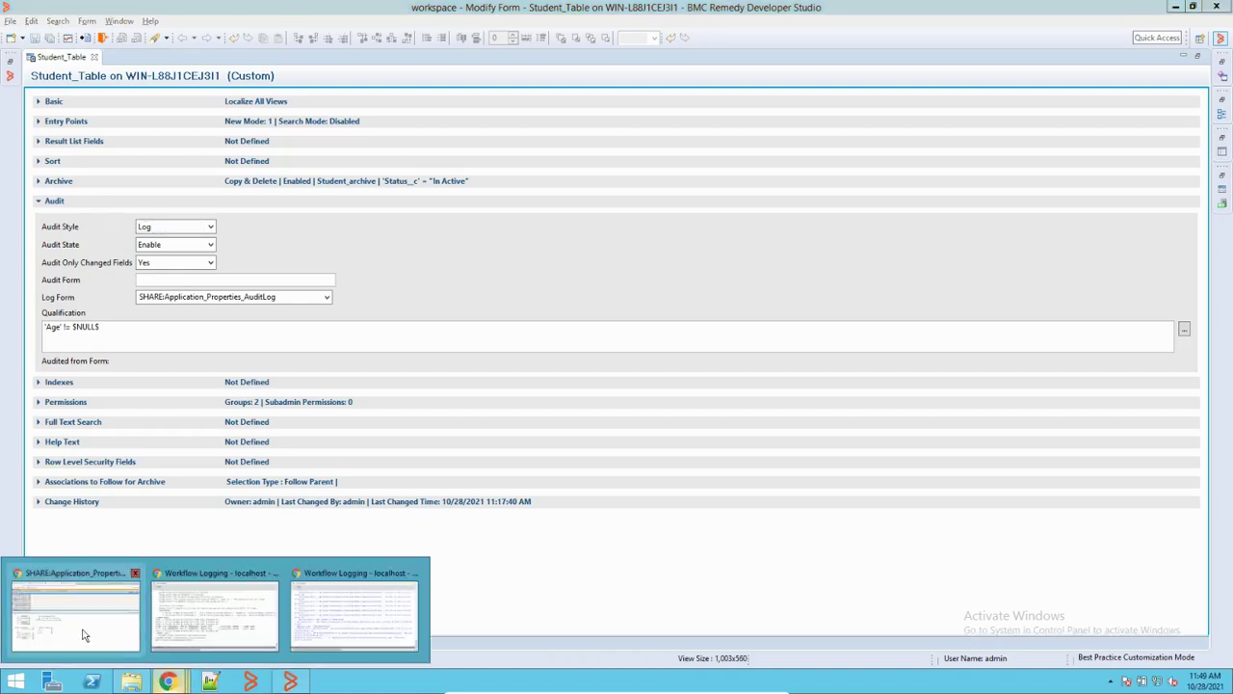
click(83, 632)
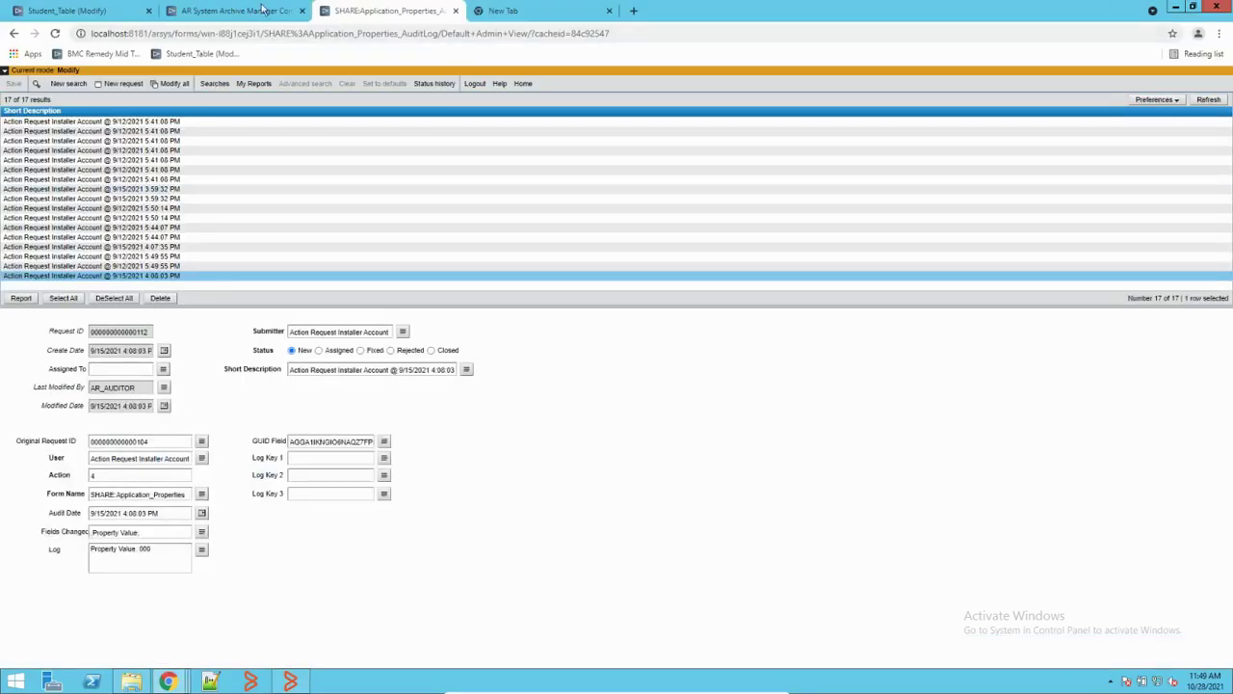
click(85, 12)
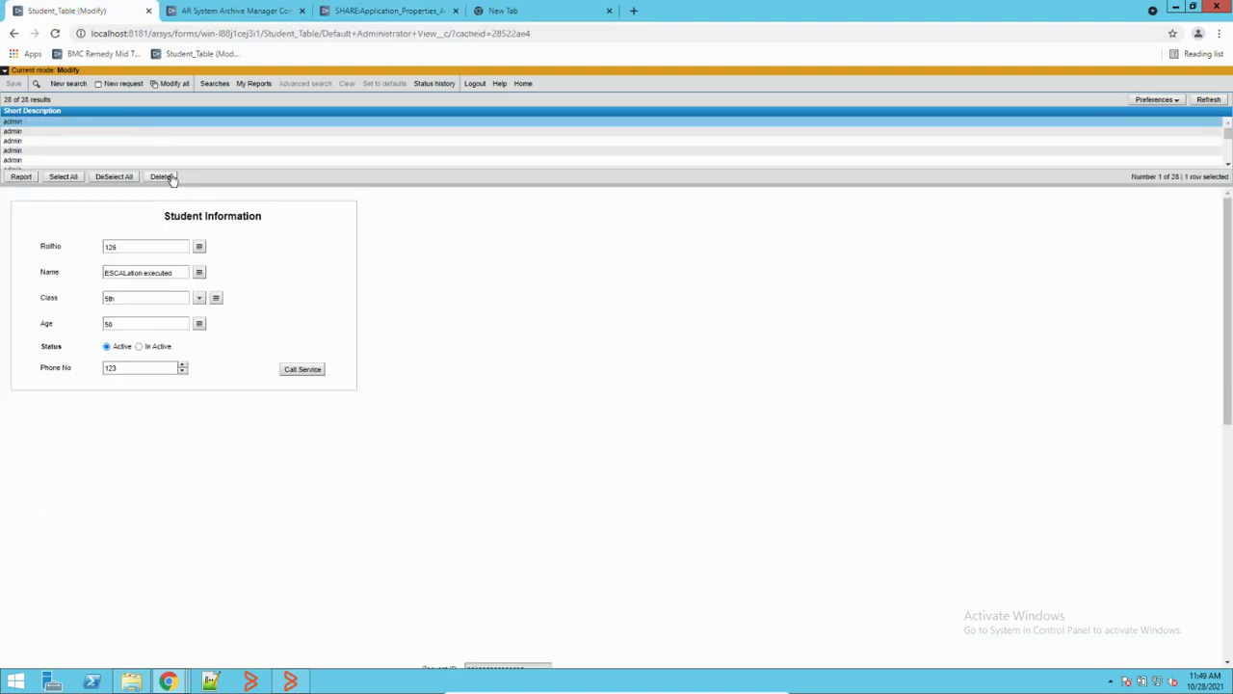
click(292, 682)
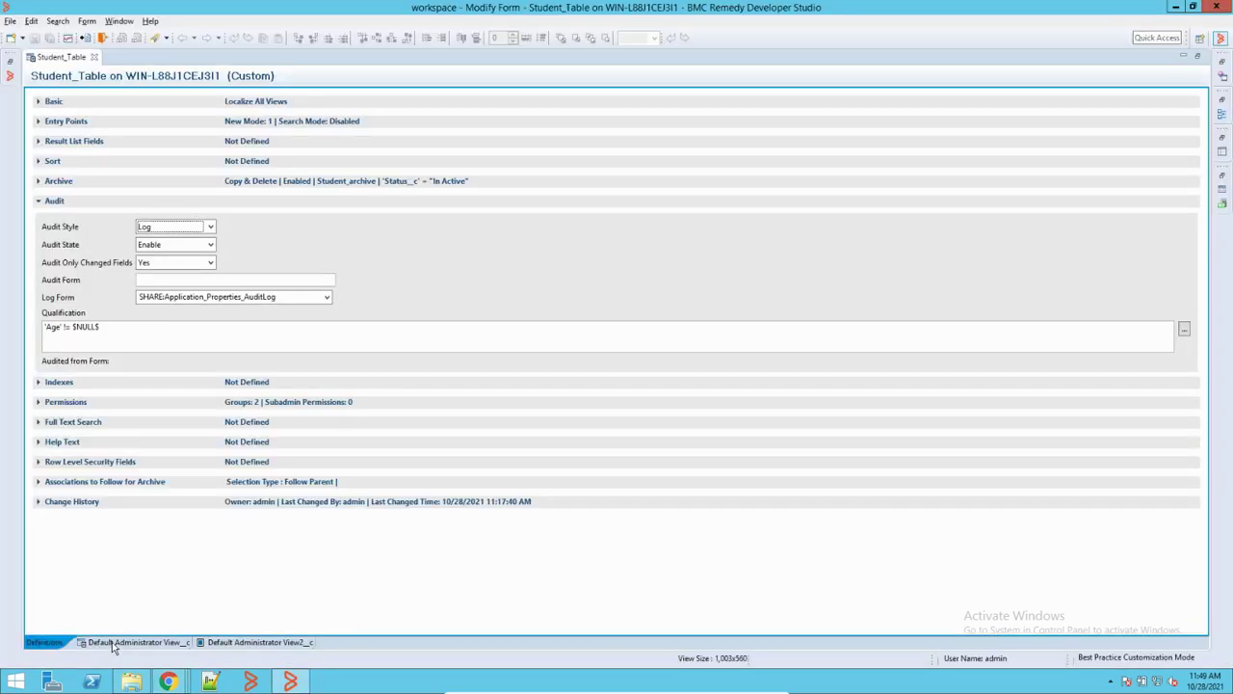
Switch to Chrome, set the RollNo of the open Student_Table record to 365, and save the record
click(112, 643)
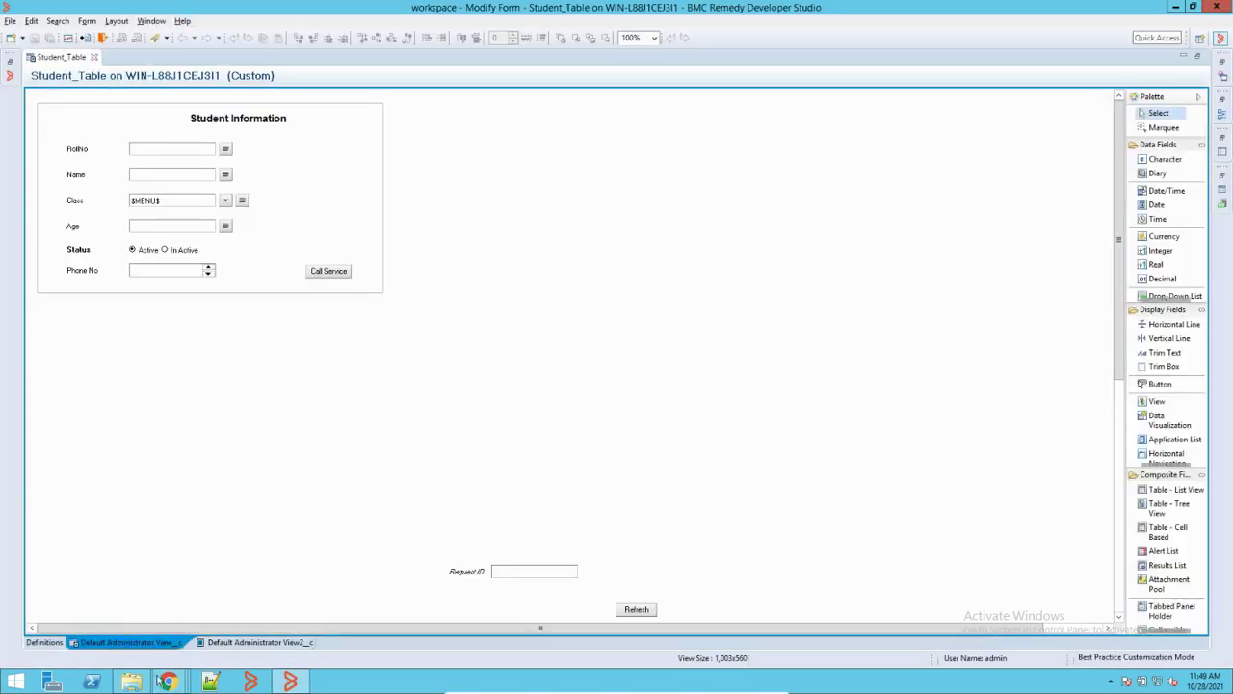
mouse_move(167, 682)
click(76, 607)
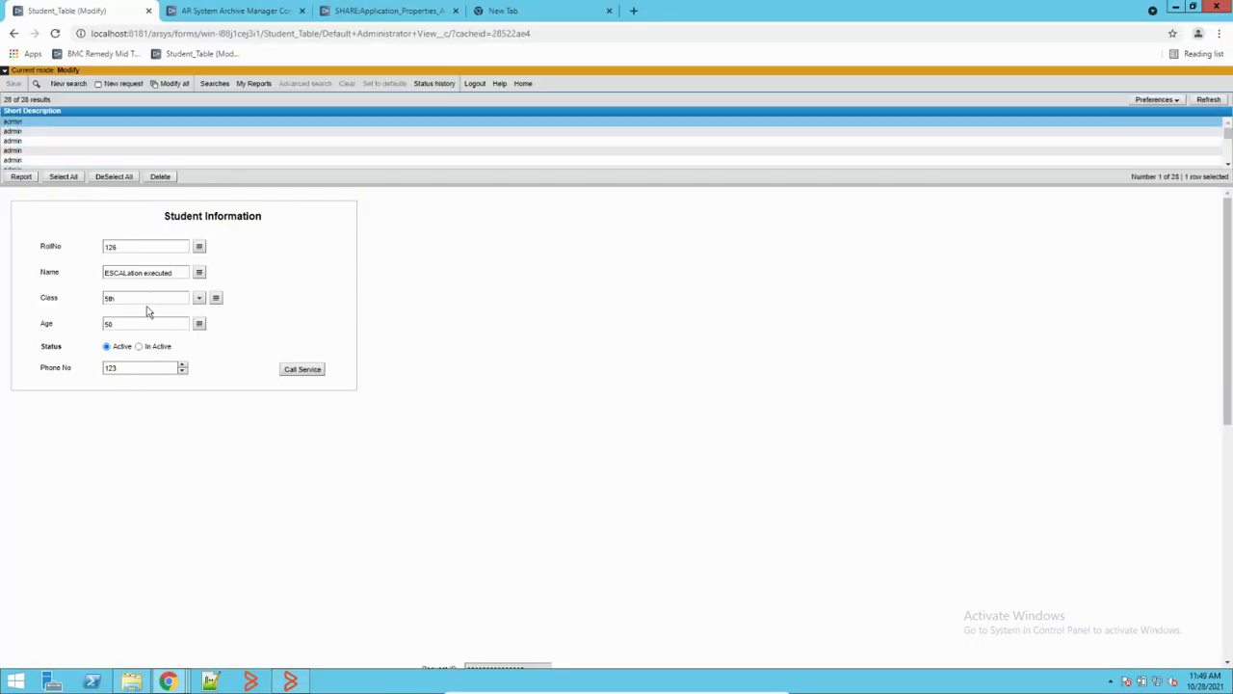
drag(144, 249, 43, 246)
text(365)
click(15, 84)
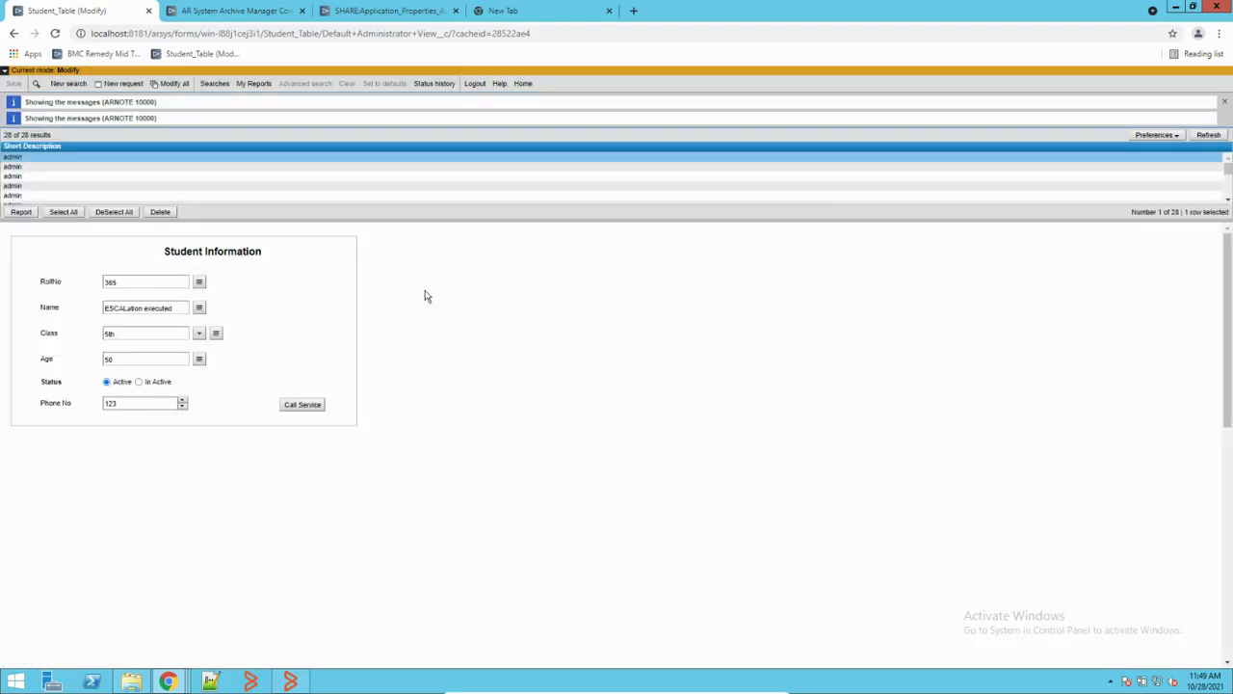
click(1224, 104)
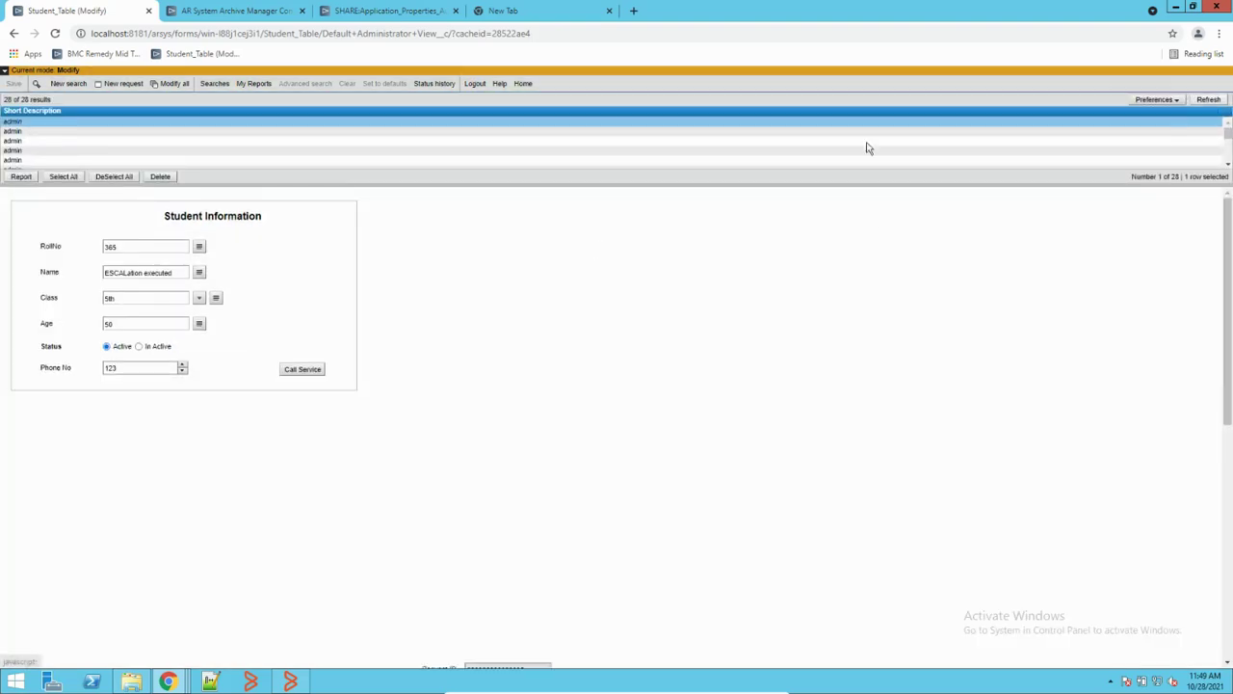
Search the SHARE:Application_Properties_AuditLog form again and check its last and fifth entries for the student record change
click(253, 11)
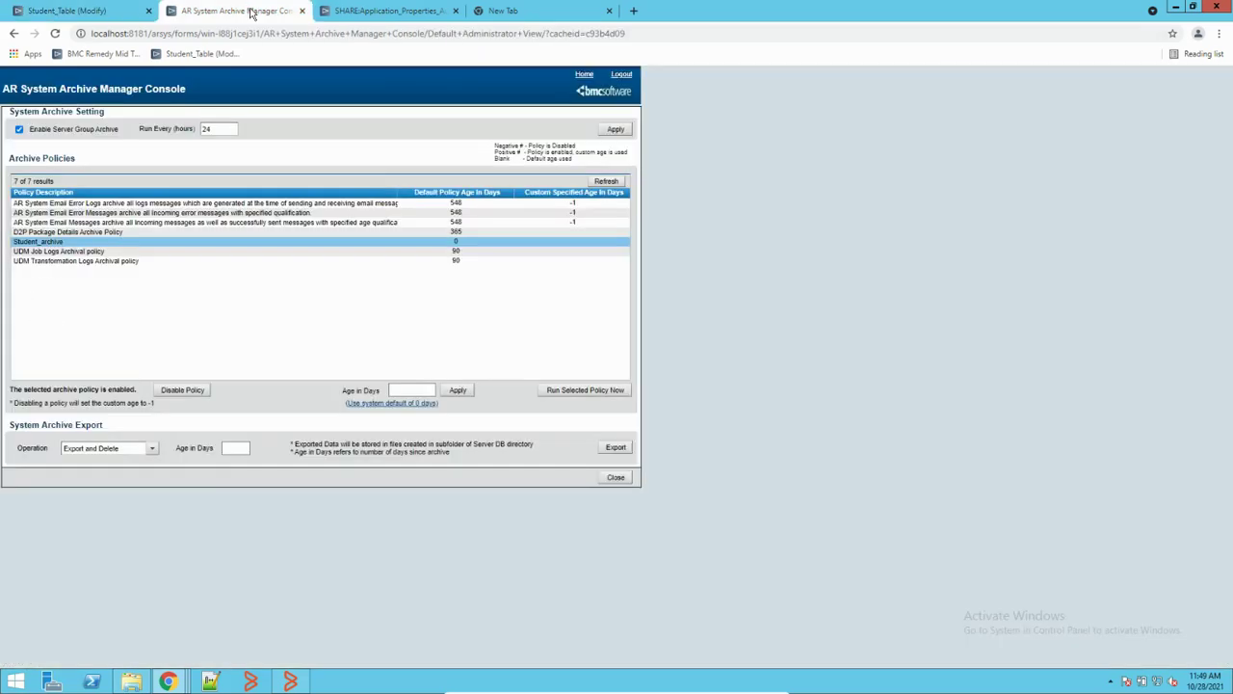
click(381, 11)
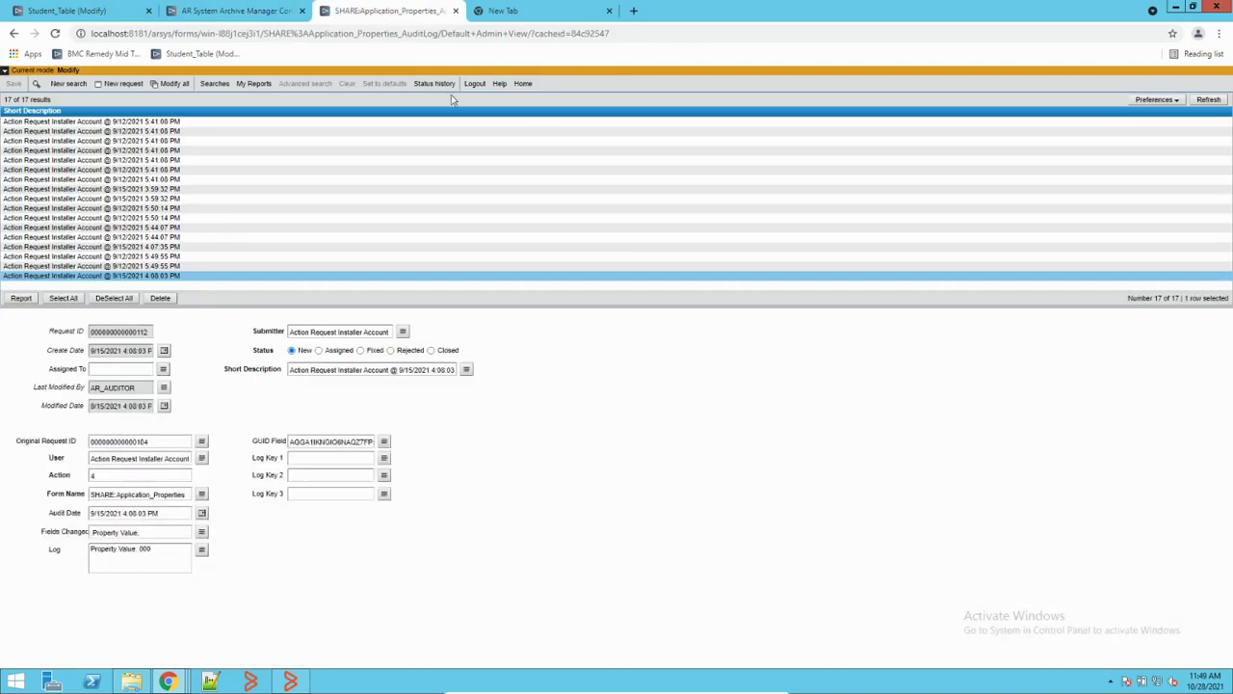
click(1207, 98)
click(68, 83)
click(16, 84)
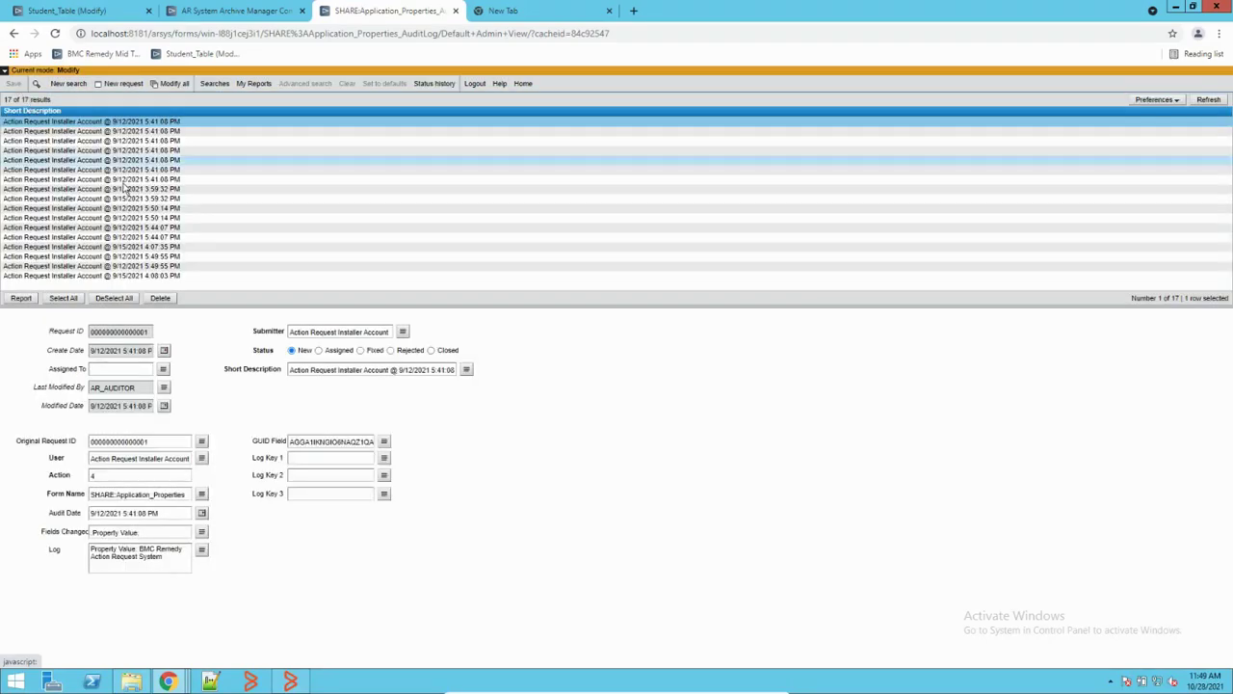
click(130, 275)
click(138, 161)
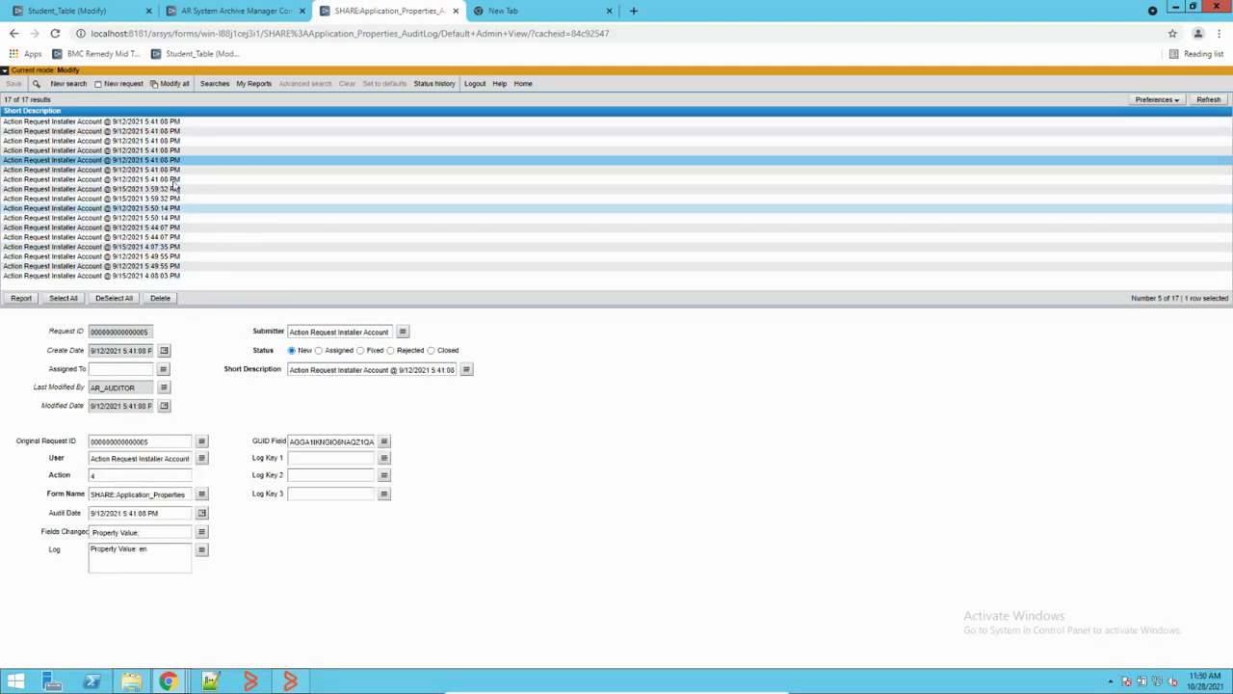
Switch to BMC Remedy Developer Studio, set the Student_Table audit style to Form with audit form Student_Audit, and save the form
click(290, 681)
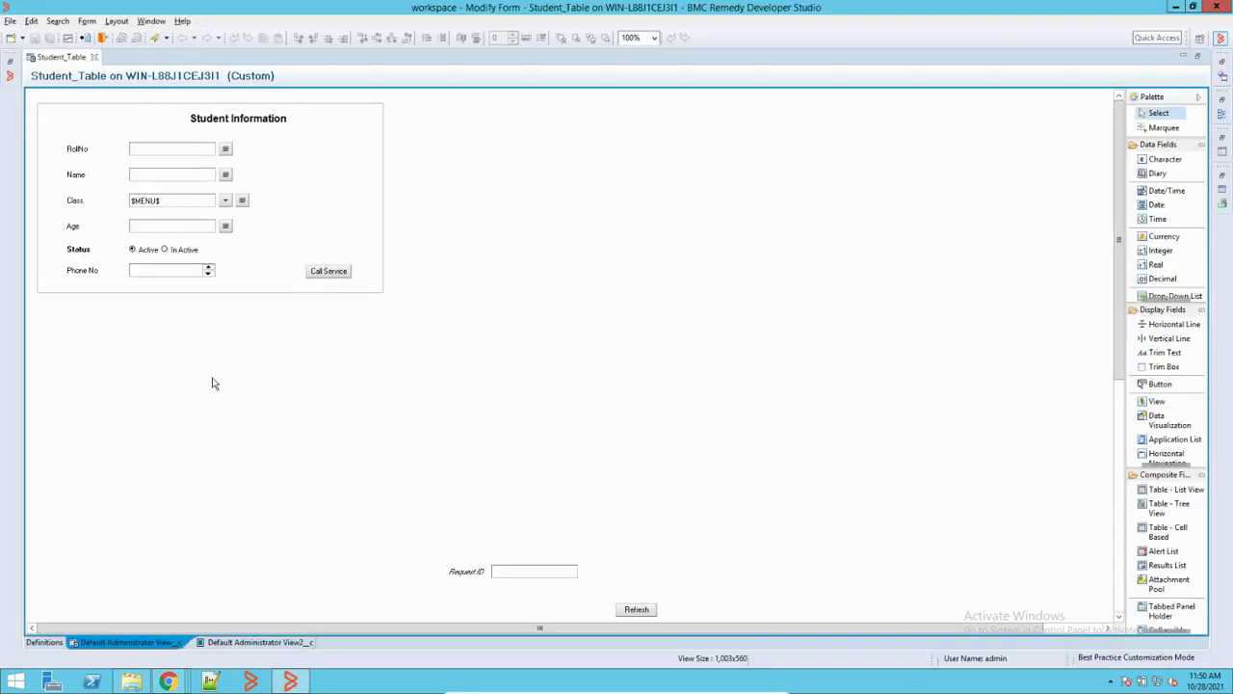
click(48, 643)
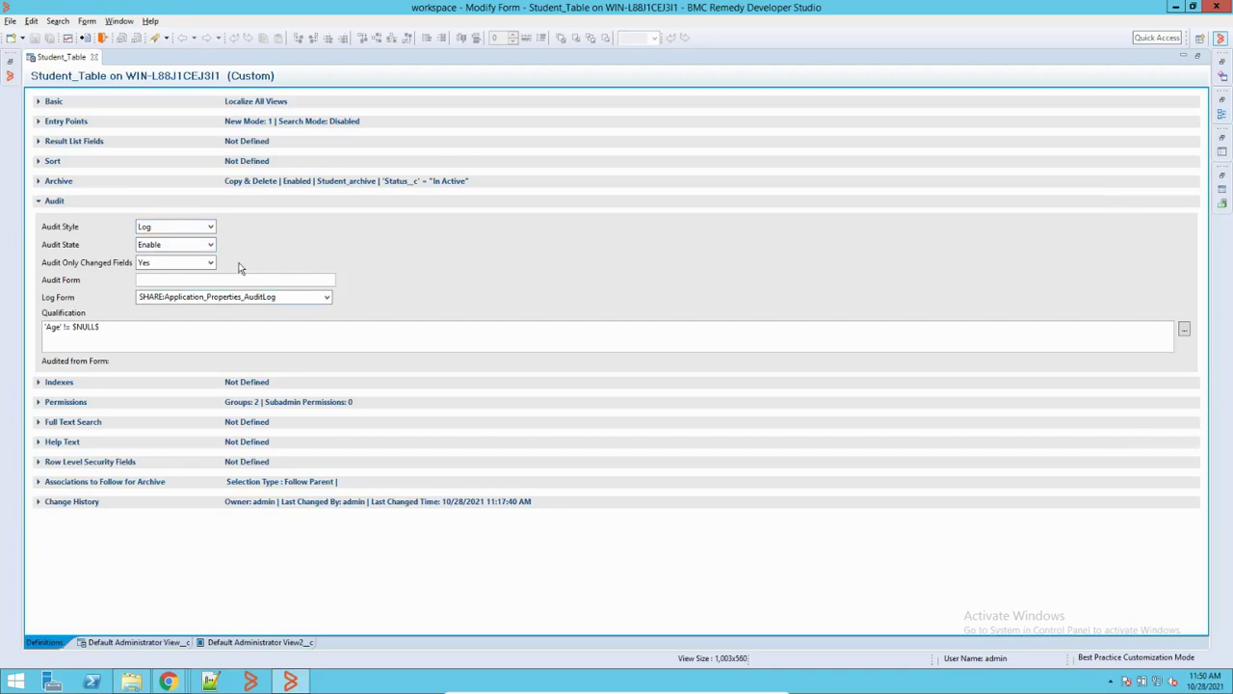
click(202, 227)
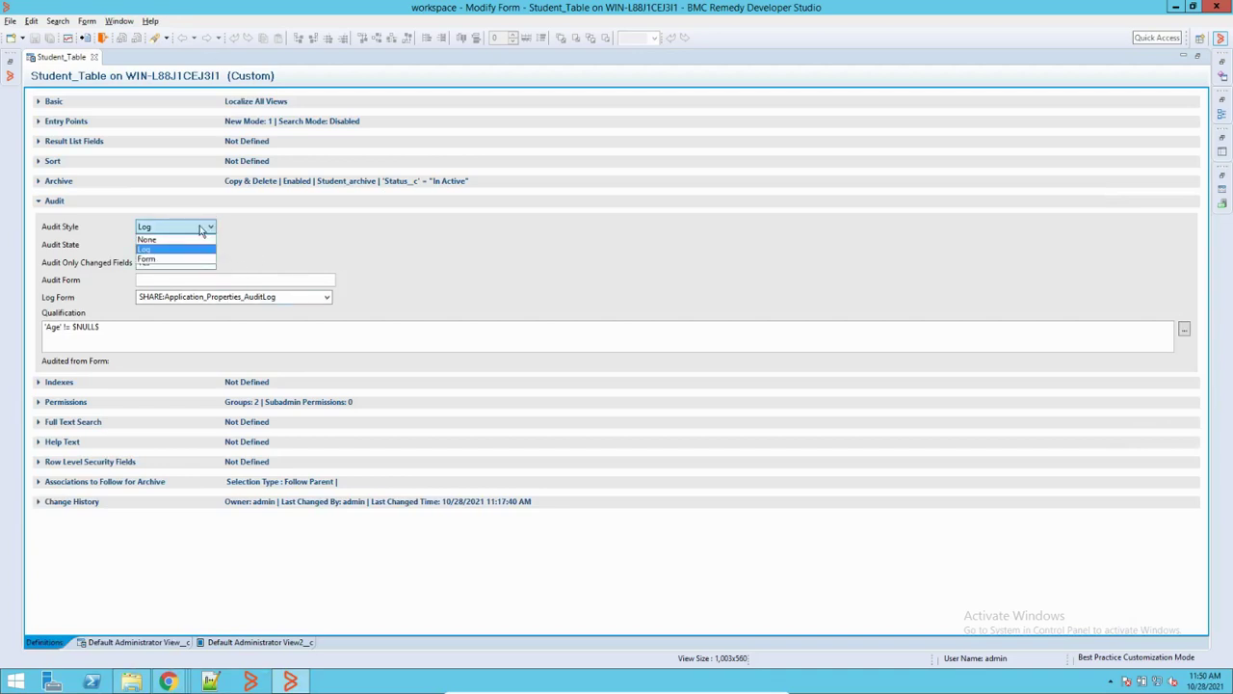
click(157, 253)
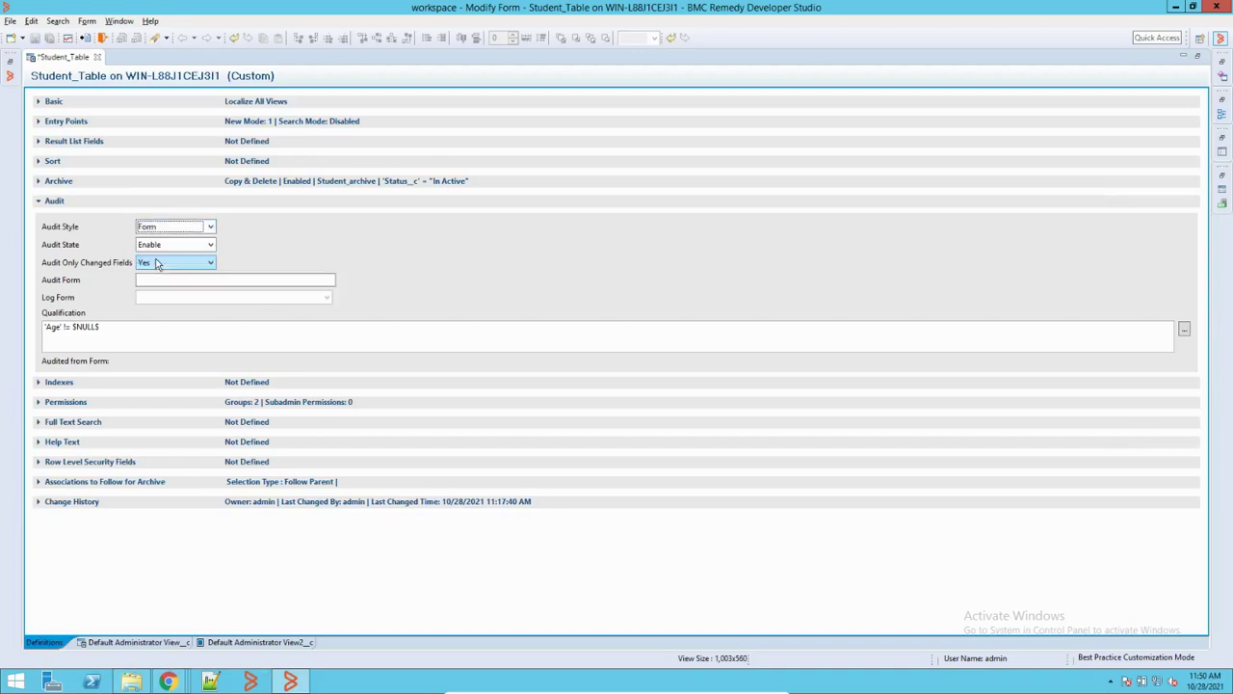
click(162, 280)
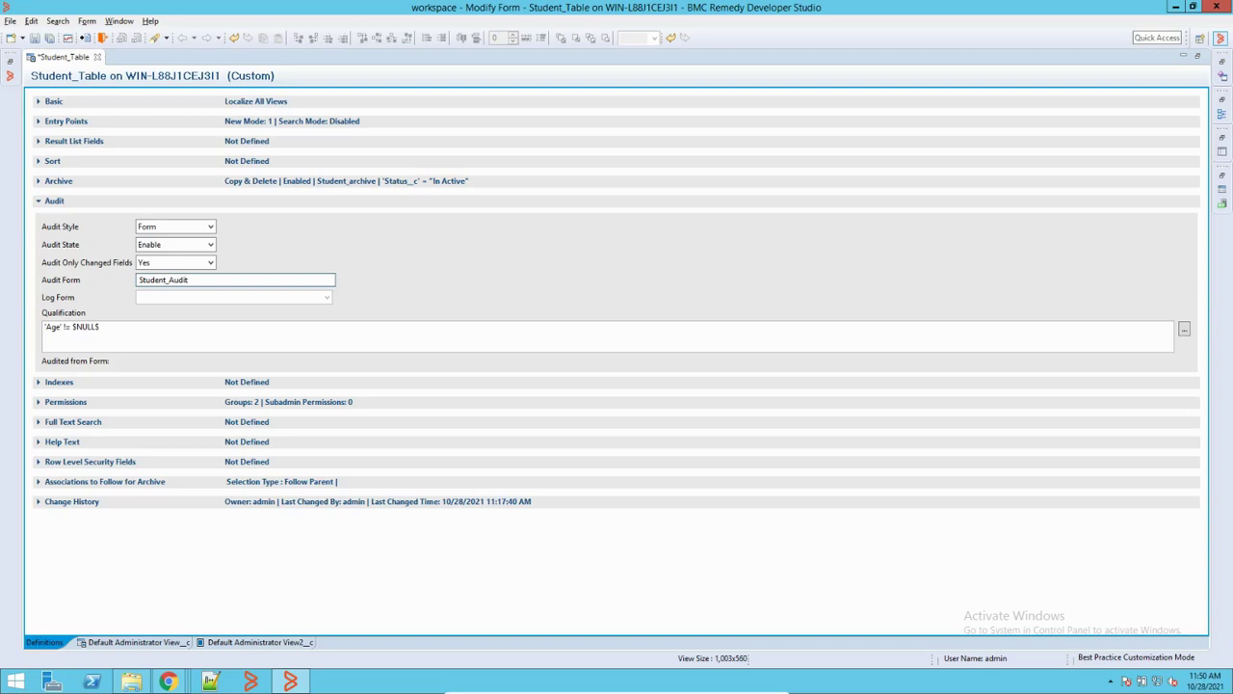
click(34, 39)
Copy the audit form name, switch to Chrome, and duplicate the SHARE:Application_Properties_AuditLog page, minimizing its workflow logging window
drag(196, 279, 119, 283)
right_click(189, 281)
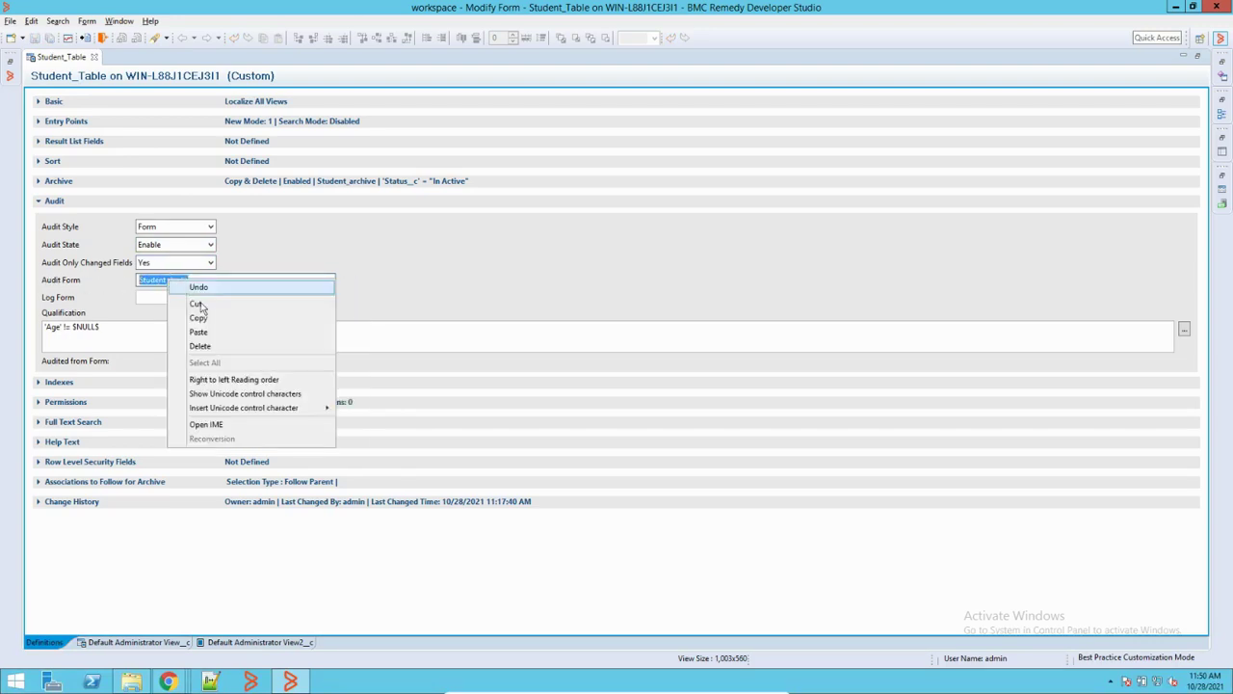
click(214, 319)
mouse_move(168, 682)
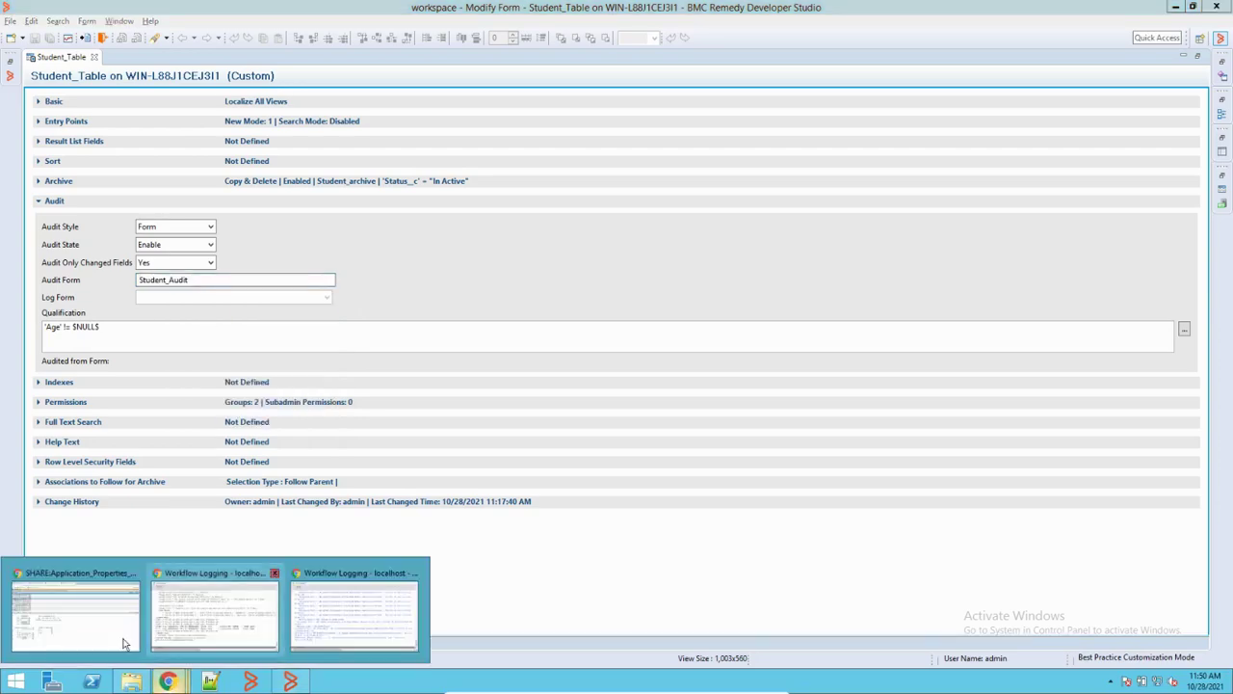
click(77, 607)
right_click(425, 13)
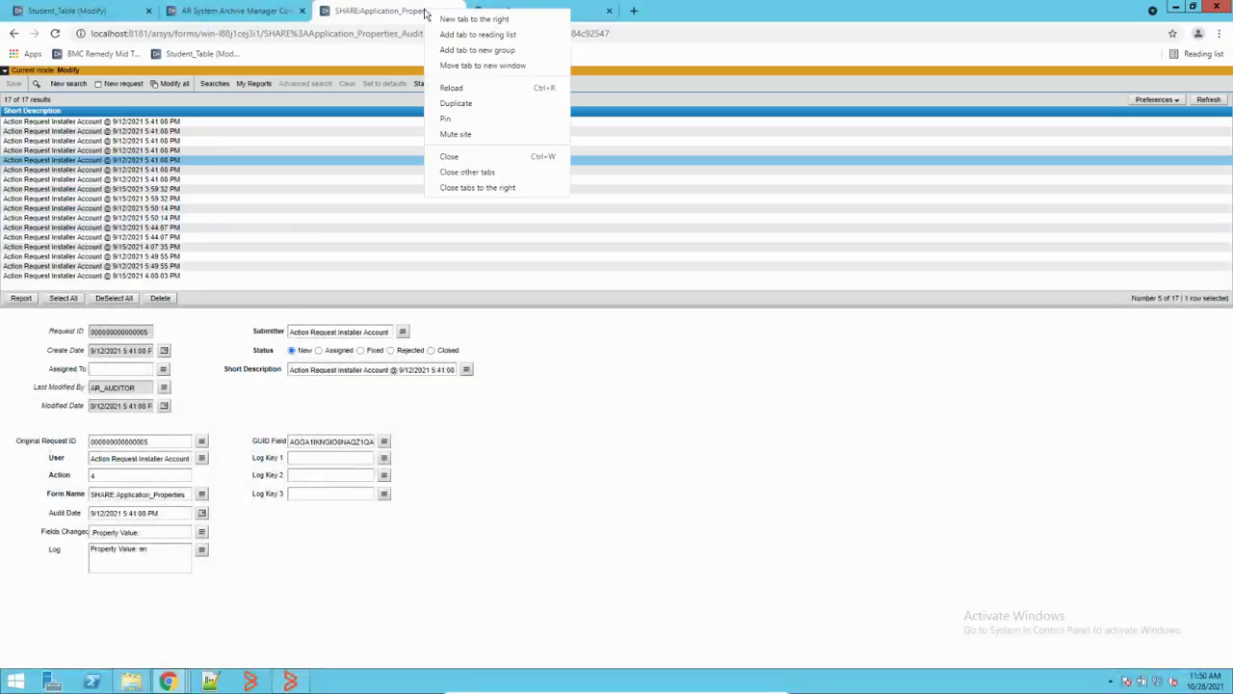
click(453, 103)
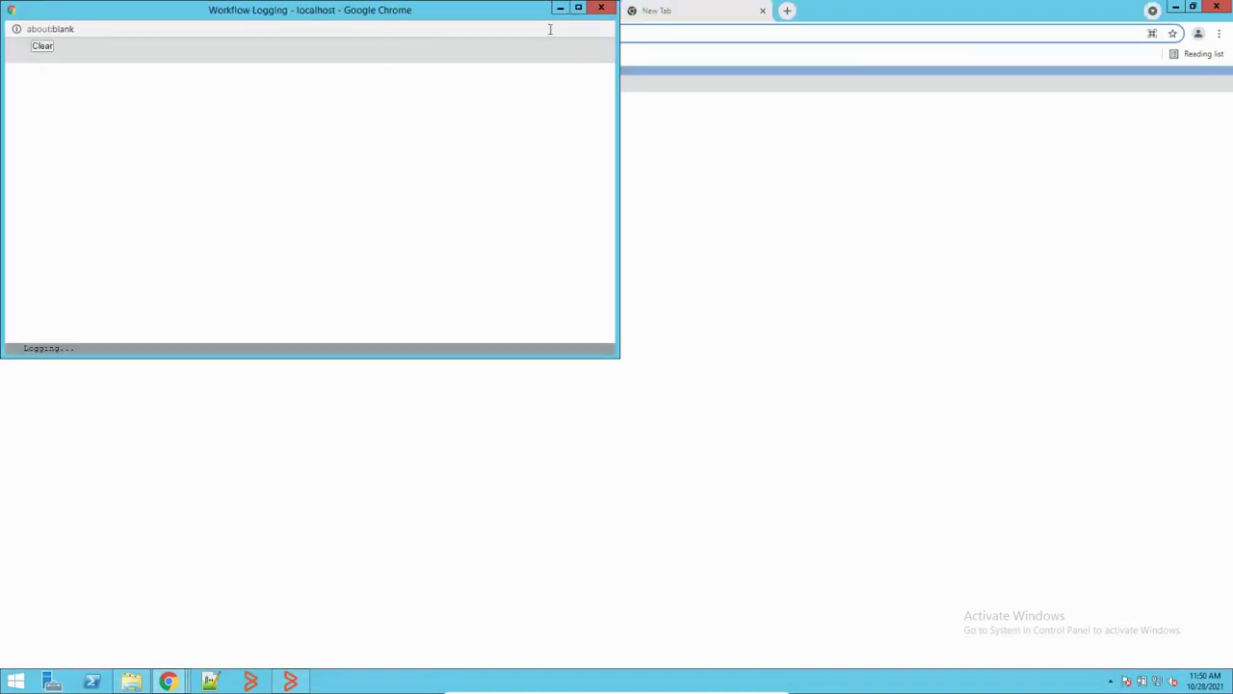
click(560, 10)
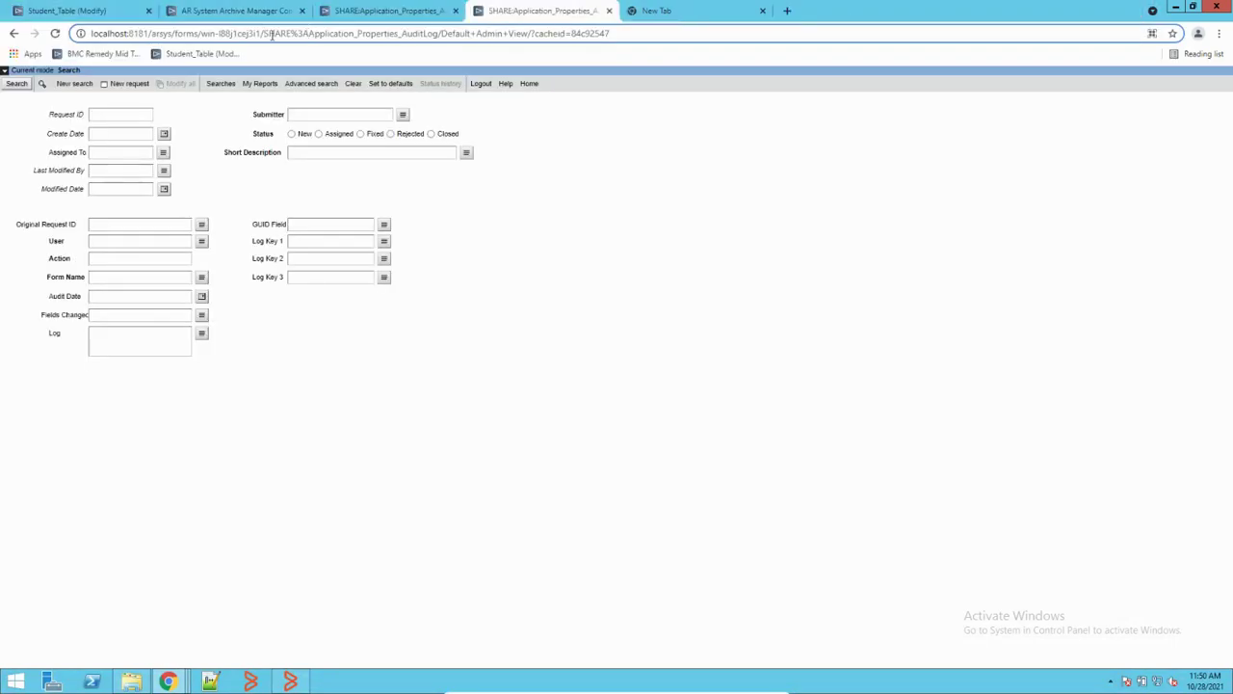
Open the Student_Audit form in the duplicated page by replacing the form part of the URL, and search all its entries
drag(264, 34, 891, 6)
key(ctrl+v)
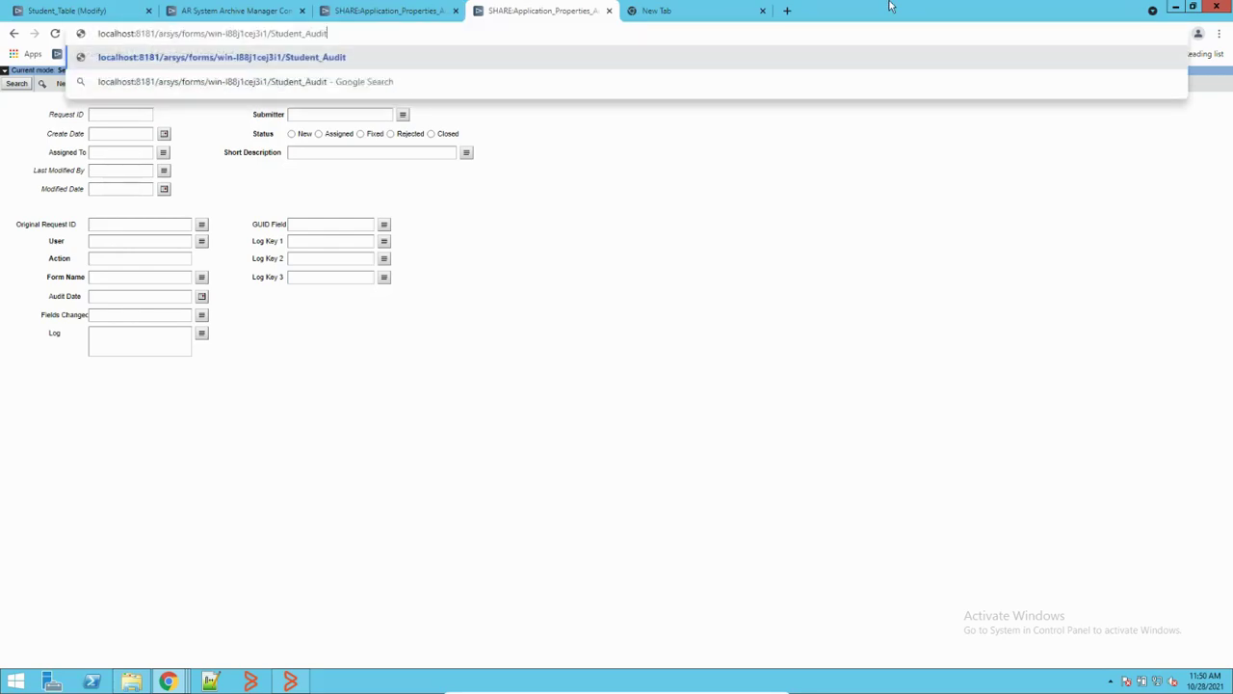
key(Return)
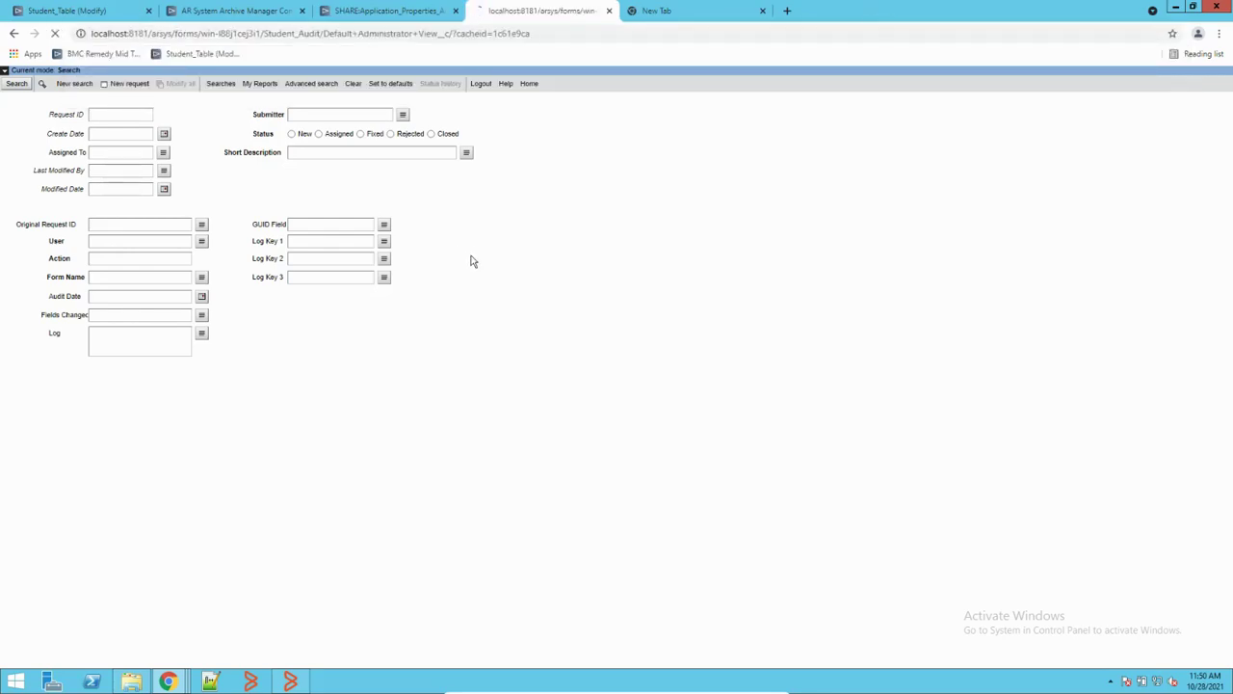
click(17, 84)
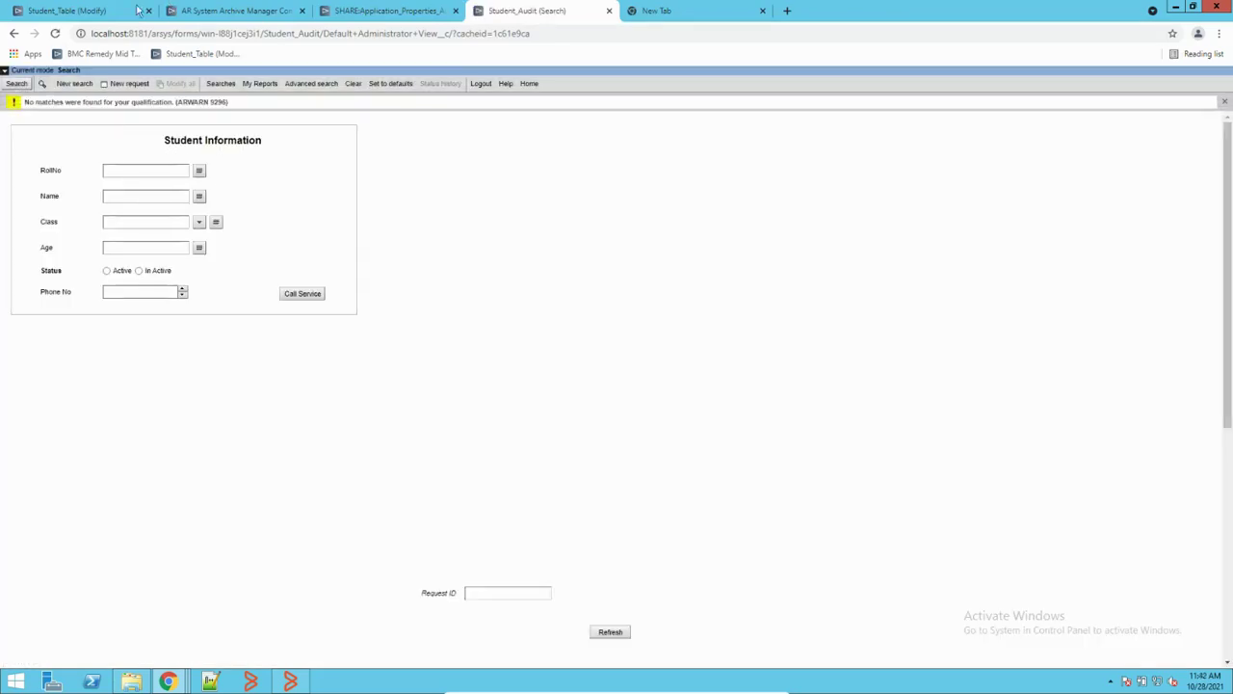
Save the Student_Table record with RollNo 365 entered again, and repeat the search on the Student_Audit form
click(138, 11)
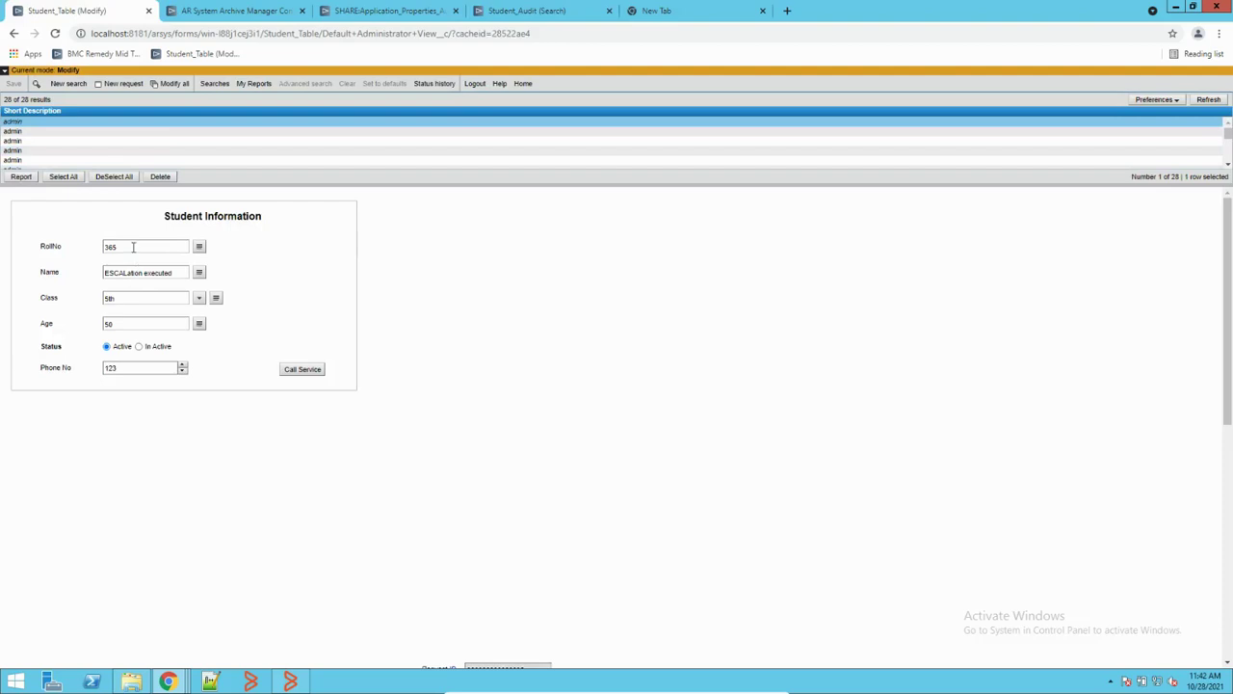
drag(133, 247, 74, 247)
text(365)
click(14, 83)
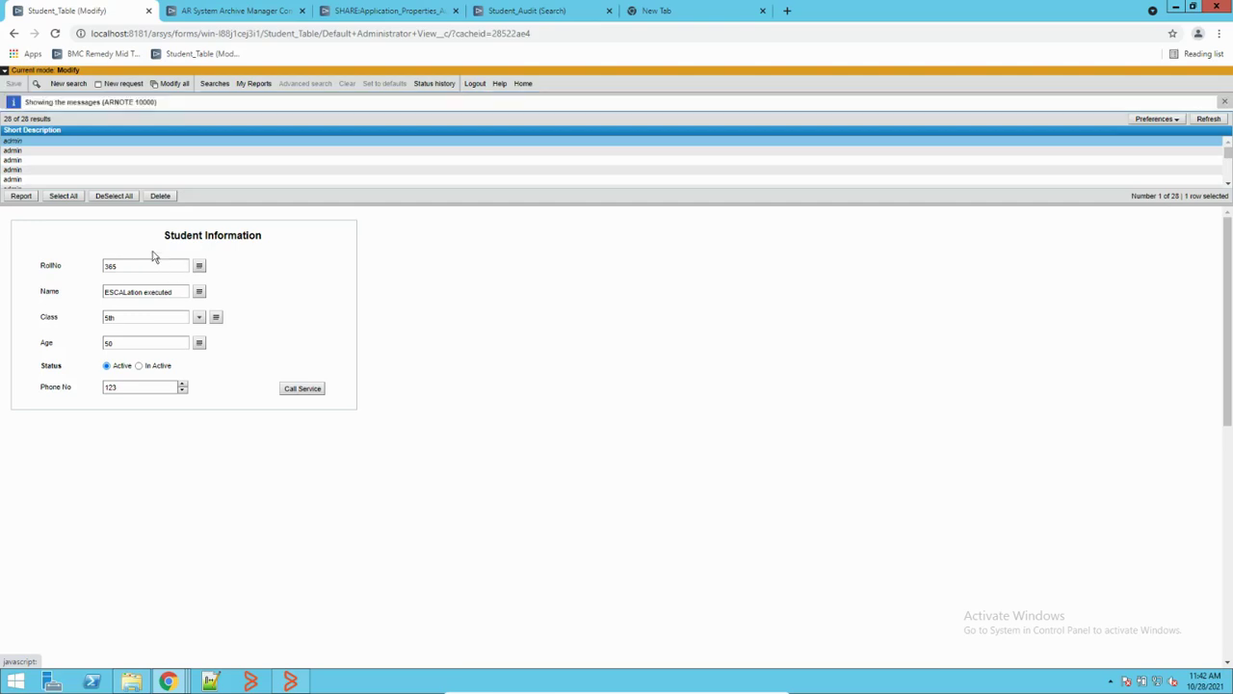
click(1227, 97)
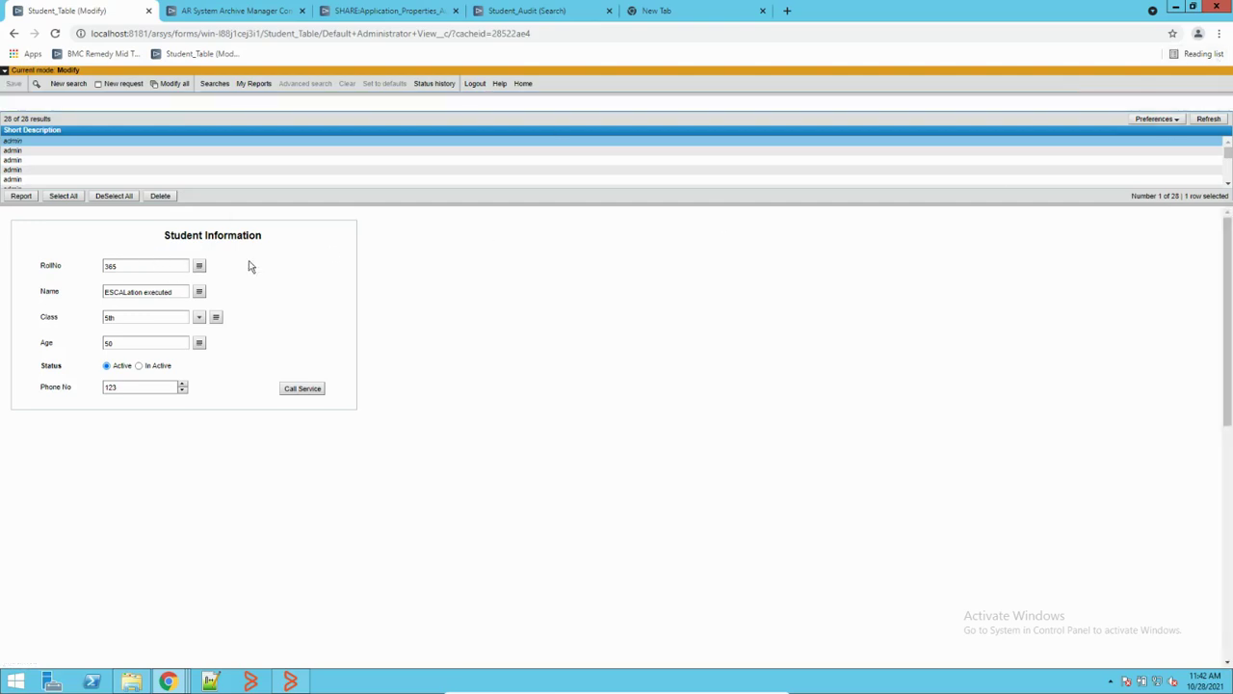
click(508, 11)
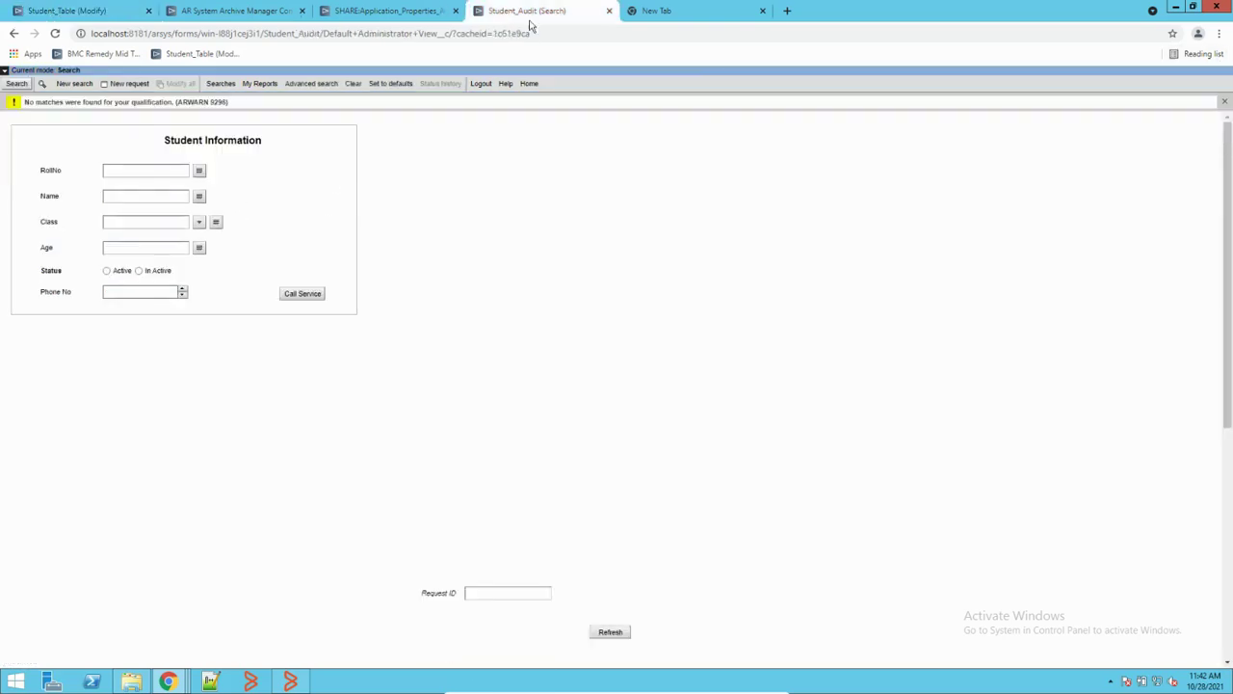
click(14, 84)
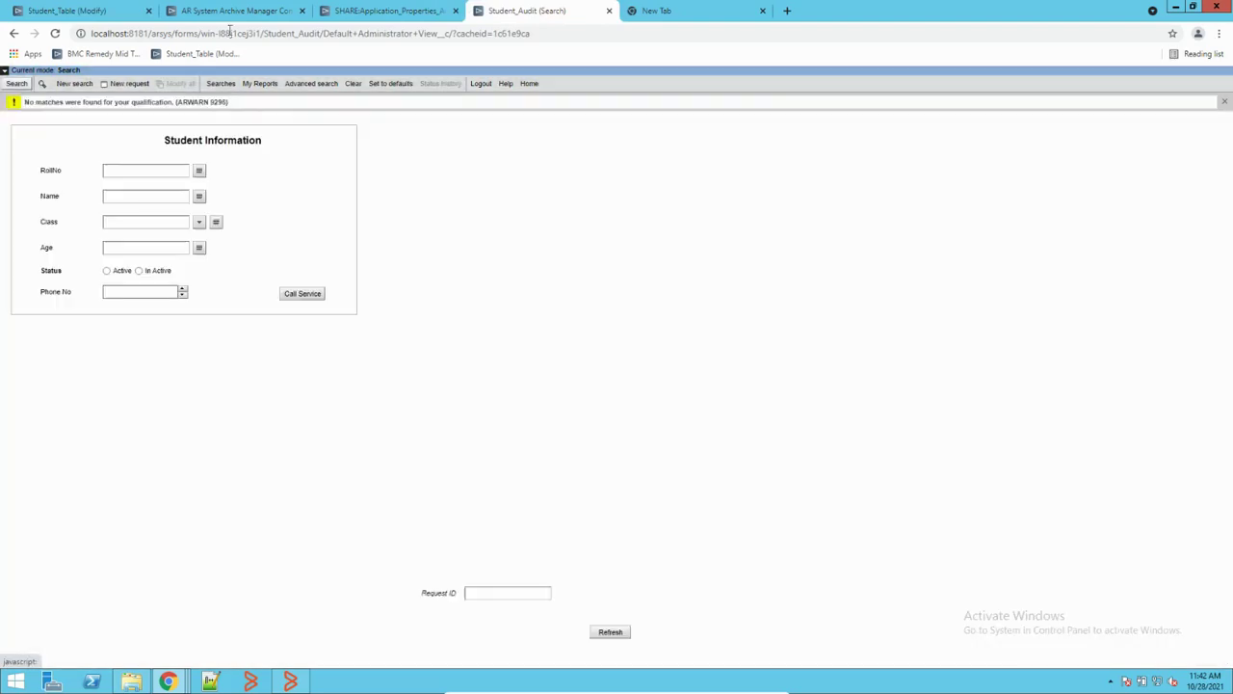
Set the RollNo of the open Student_Table record to 3985 and save the record
click(86, 11)
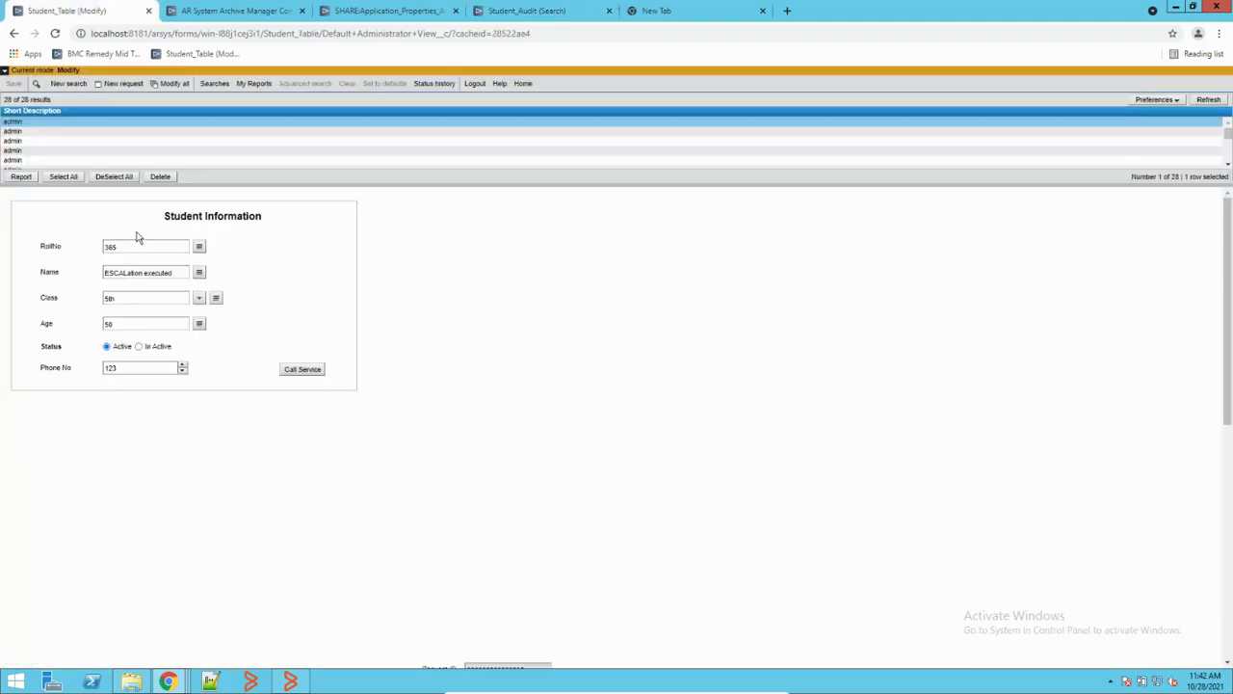
drag(133, 242, 65, 246)
text(1)
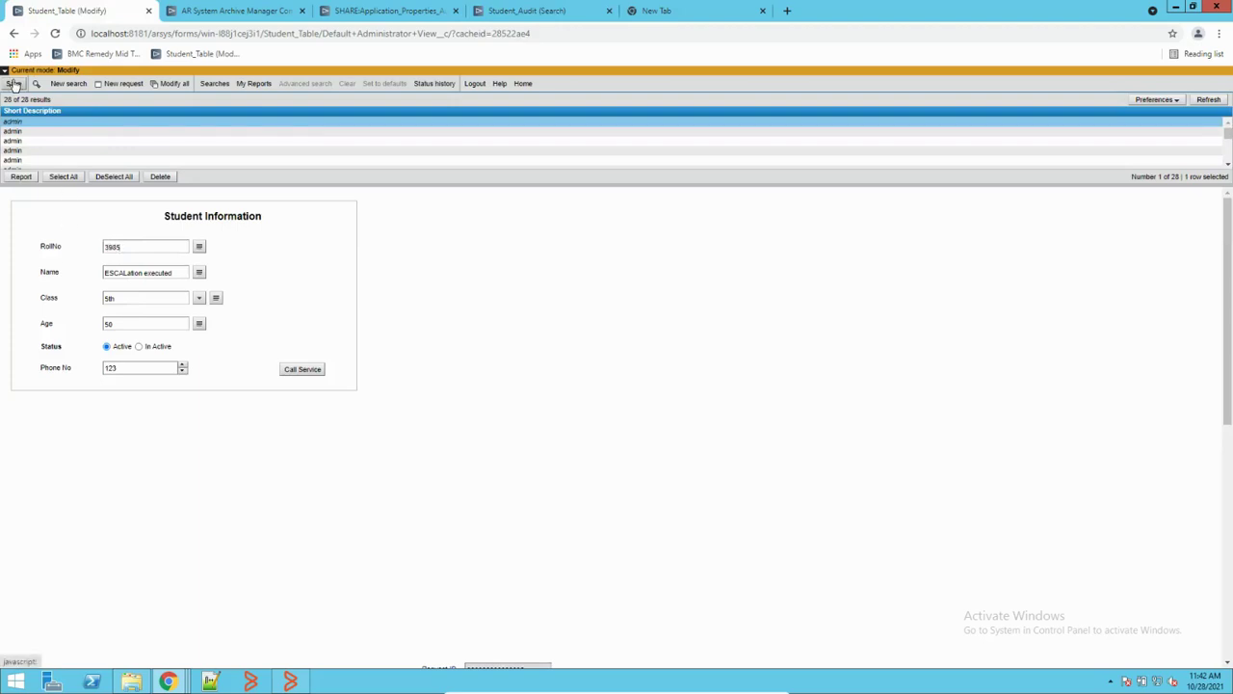
click(308, 276)
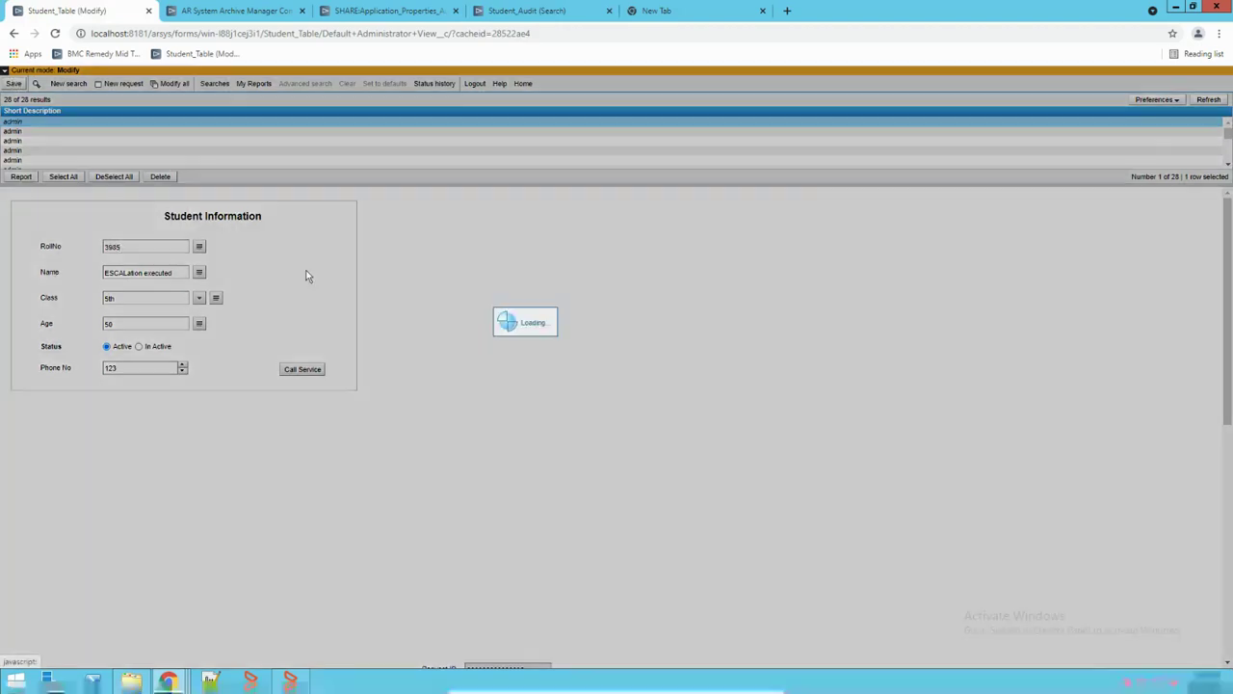
click(1227, 103)
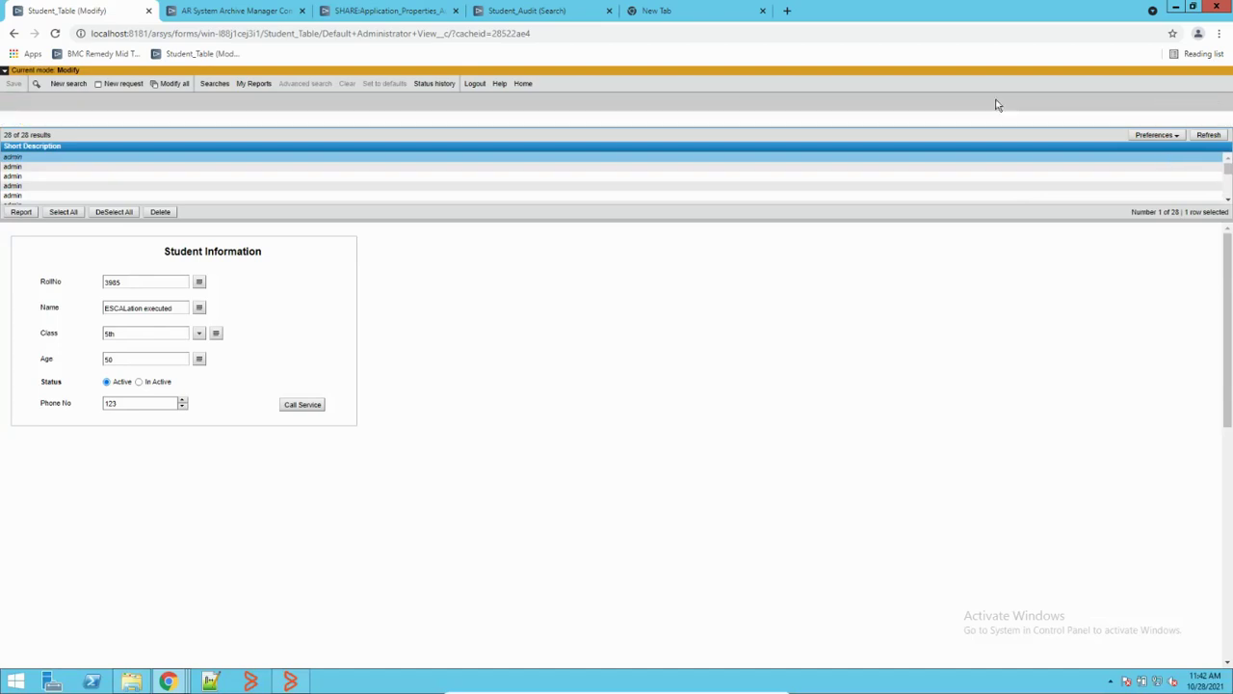
Search the Student_Audit form for the new change and refresh the SHARE:Application_Properties_AuditLog results
click(536, 9)
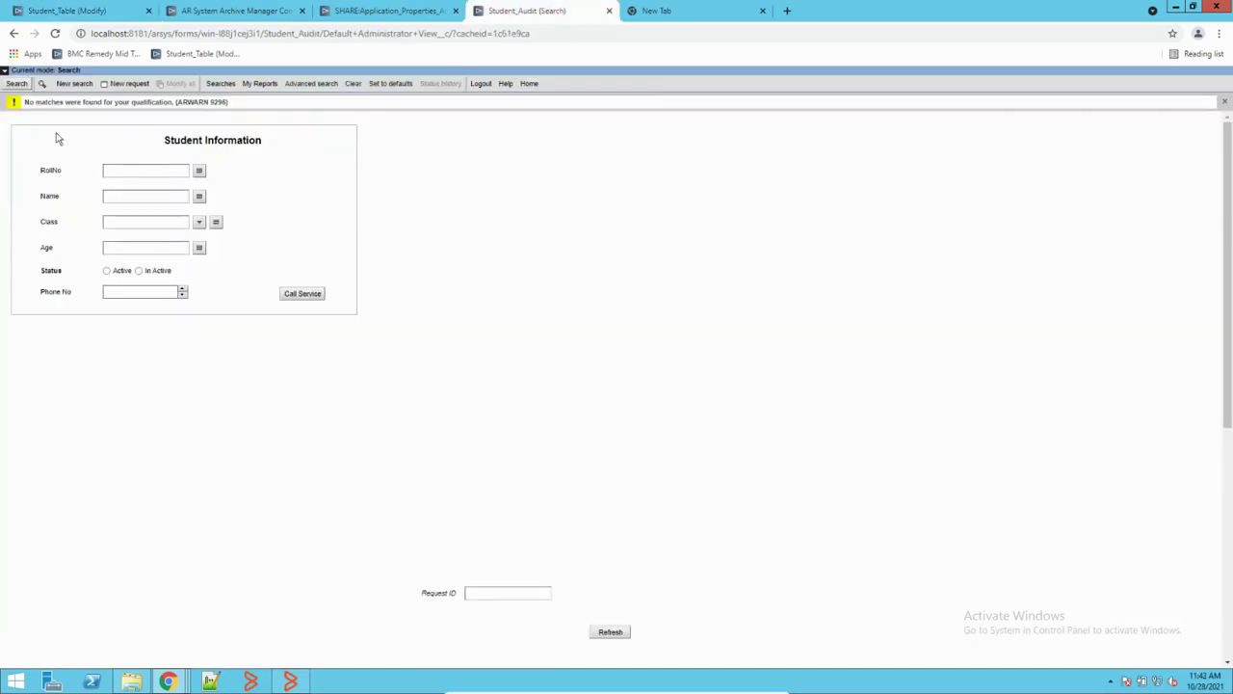
click(17, 83)
click(17, 83)
click(82, 10)
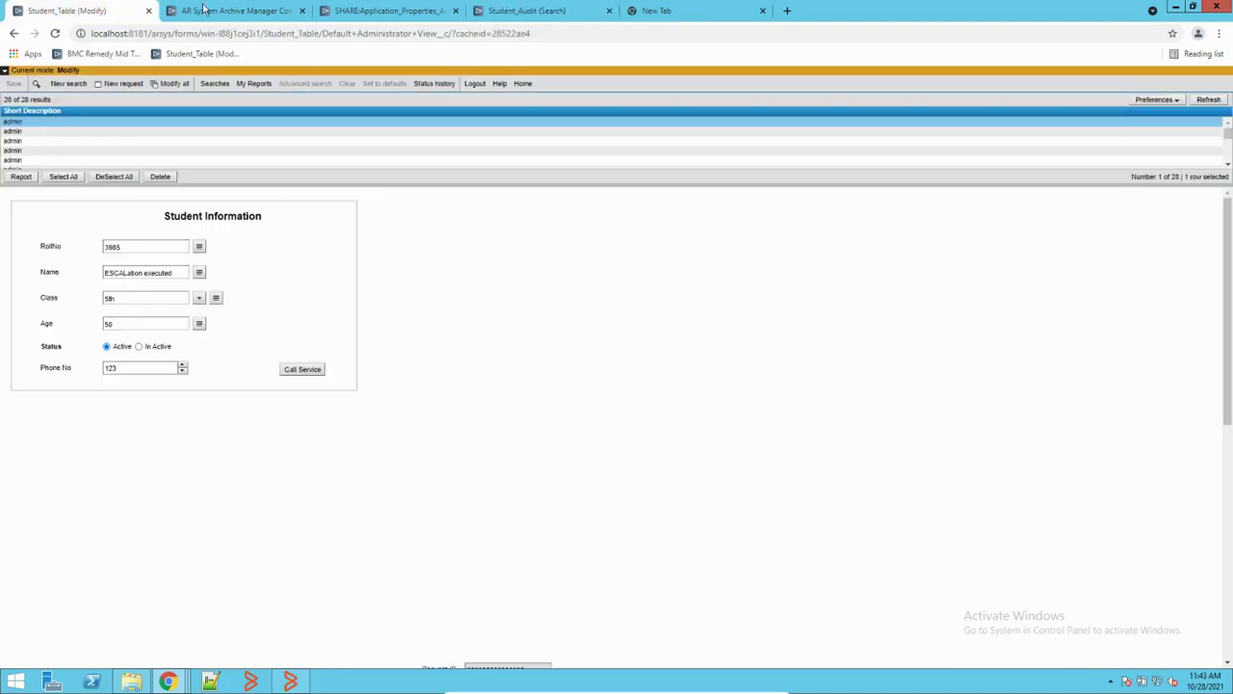
click(388, 12)
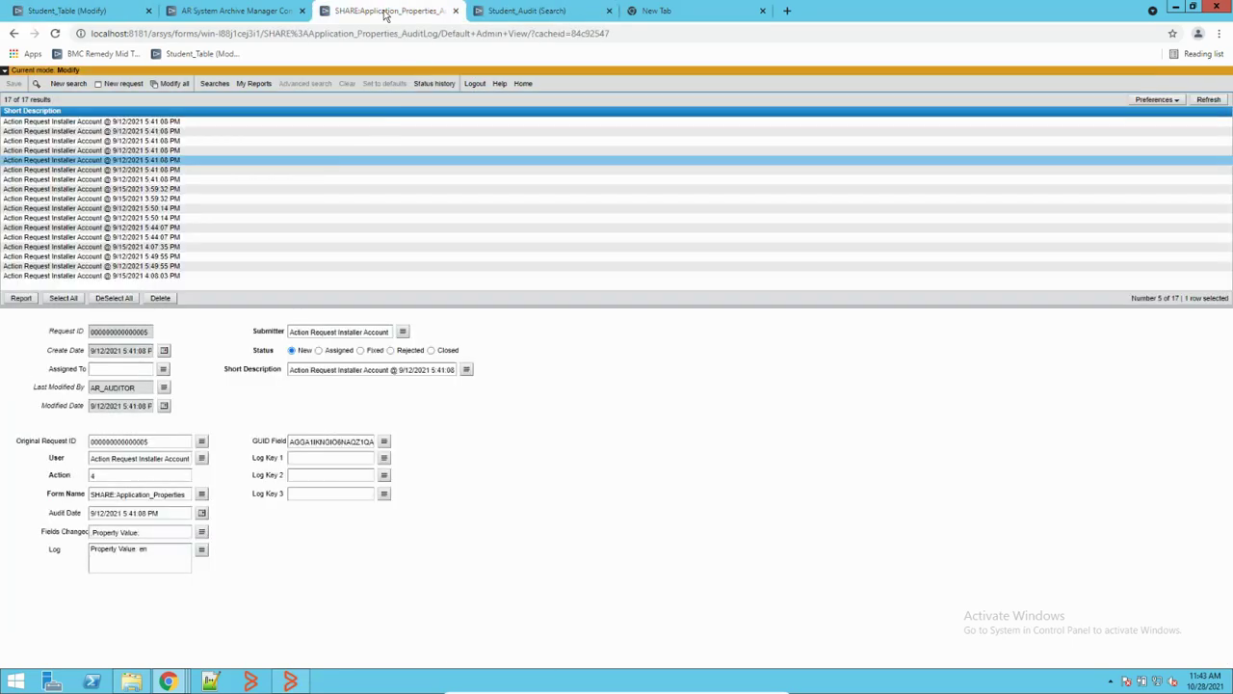
click(1209, 100)
Switch to BMC Remedy Developer Studio to check the Student_Table audit settings, and return to the audit log page in Chrome
click(290, 682)
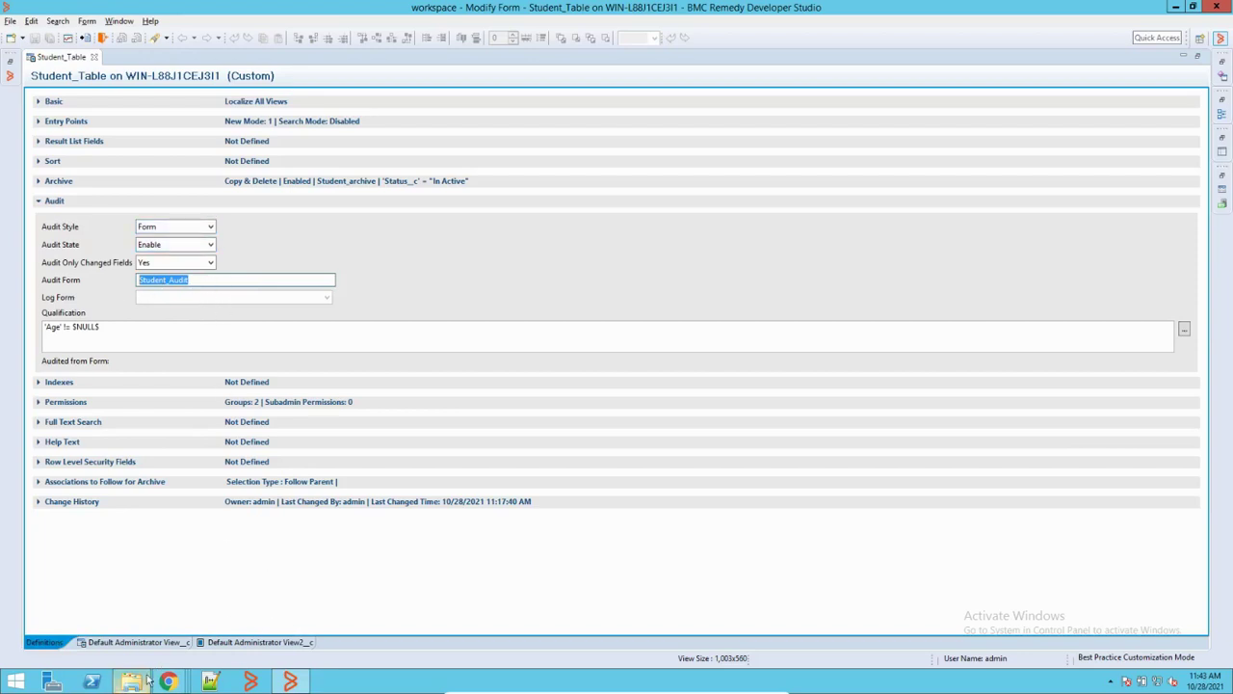
mouse_move(176, 687)
click(104, 633)
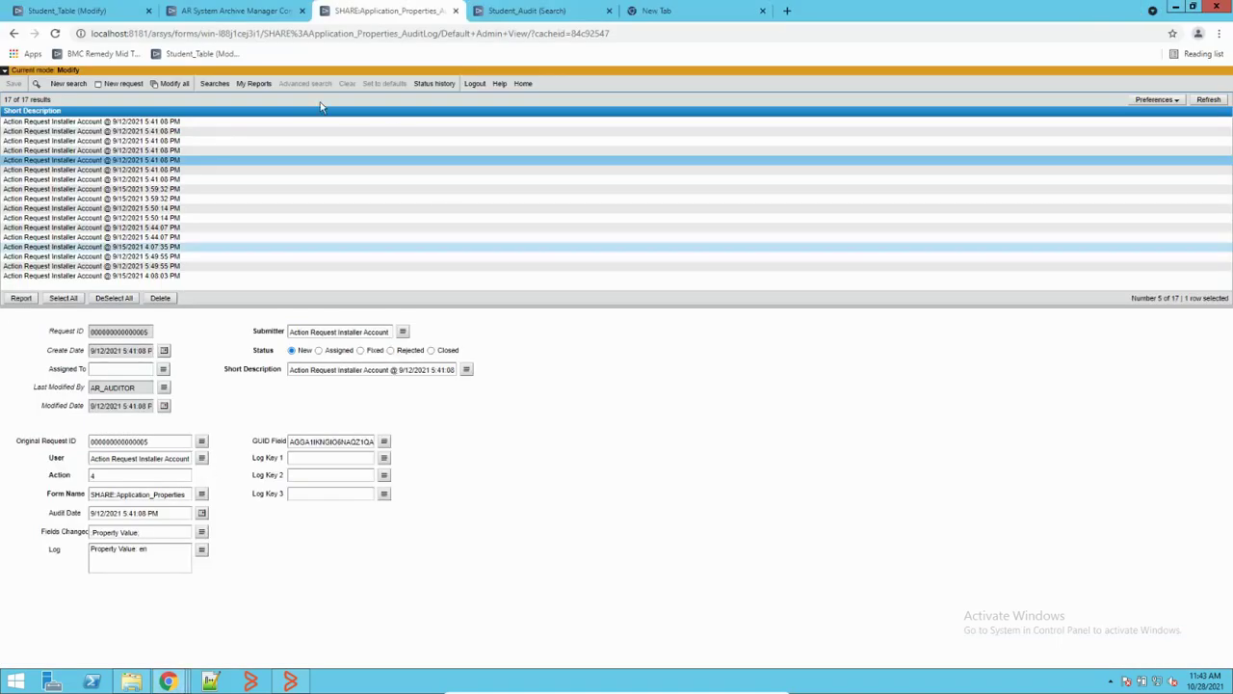
Review the open Student_Table record and run an unfiltered search on the Student_Audit form for its audit entry
click(58, 12)
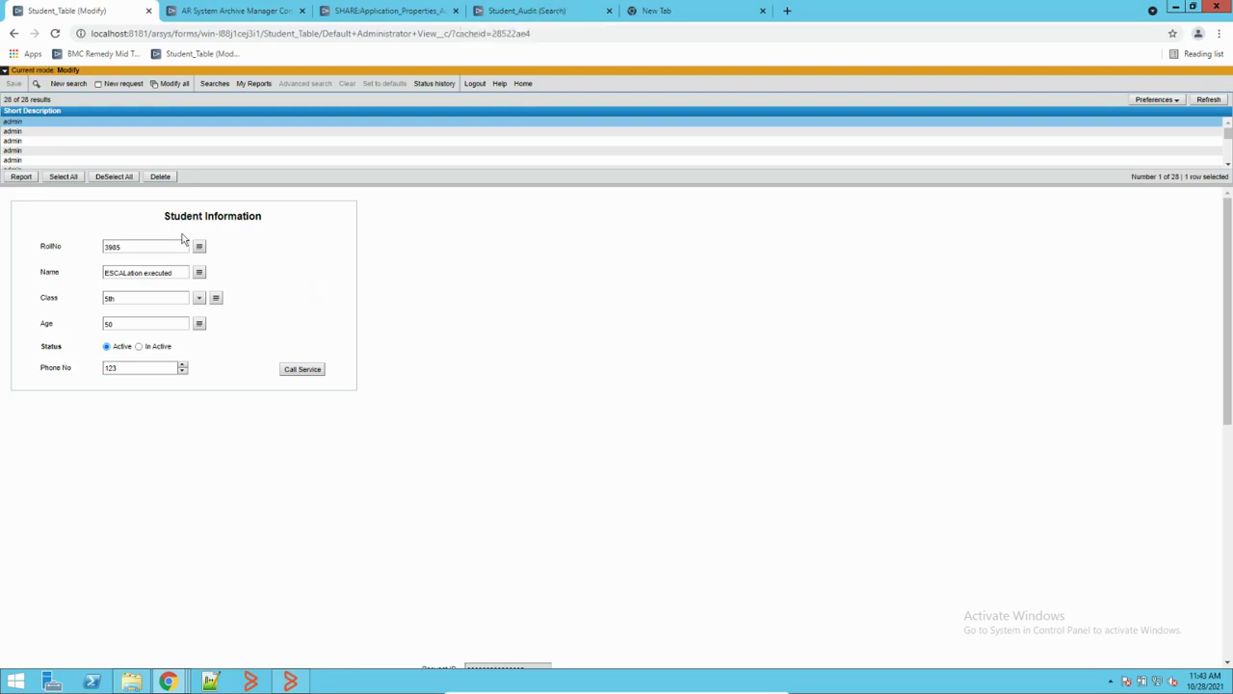
click(511, 11)
click(16, 84)
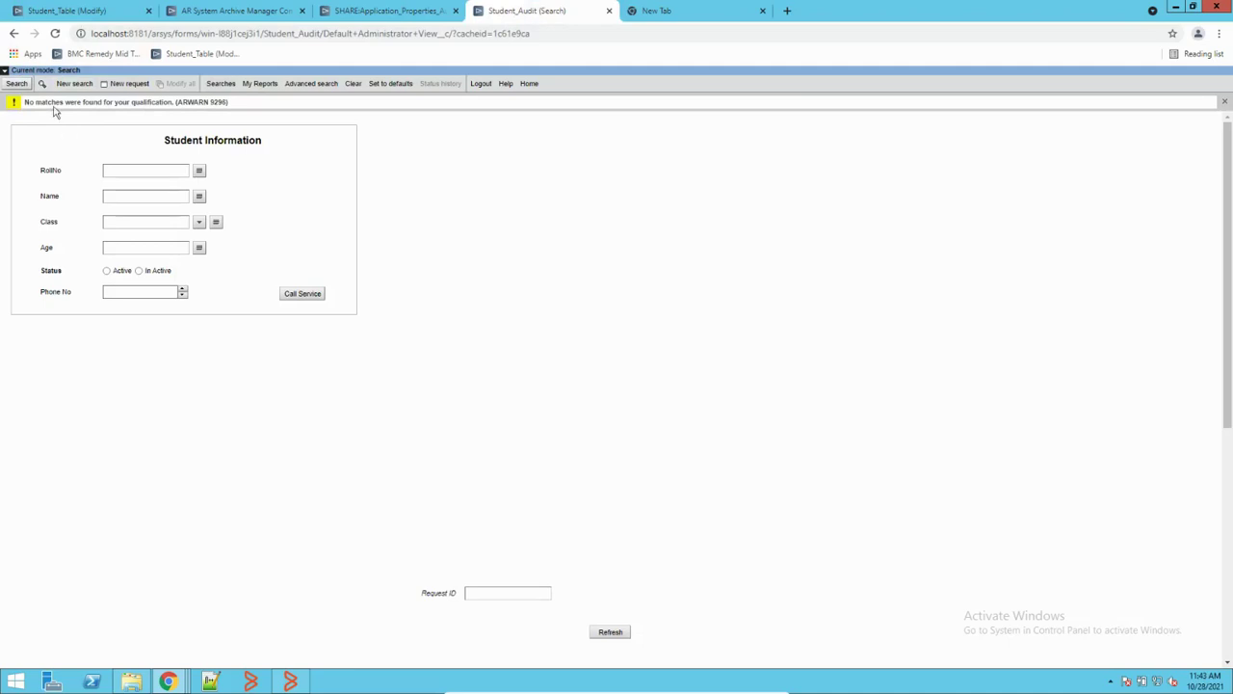
Recheck the Student_Table and Student_Audit pages, and refresh the SHARE:Application_Properties_AuditLog results list
click(75, 12)
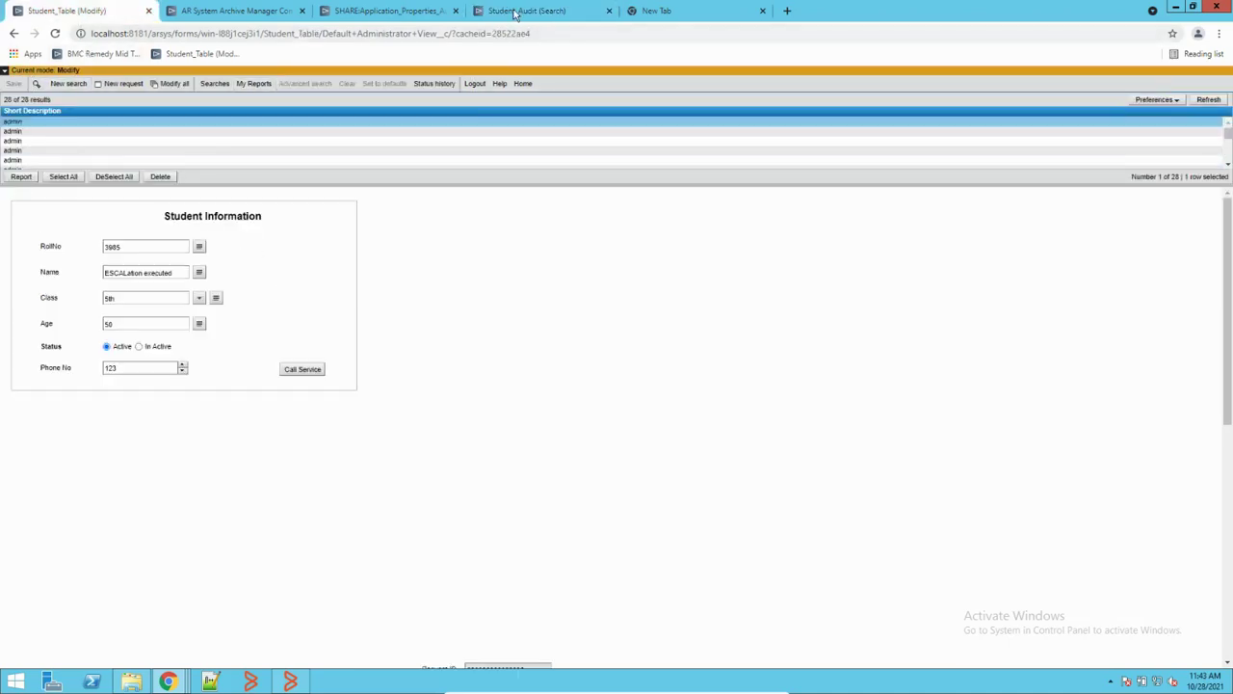
click(518, 11)
click(354, 11)
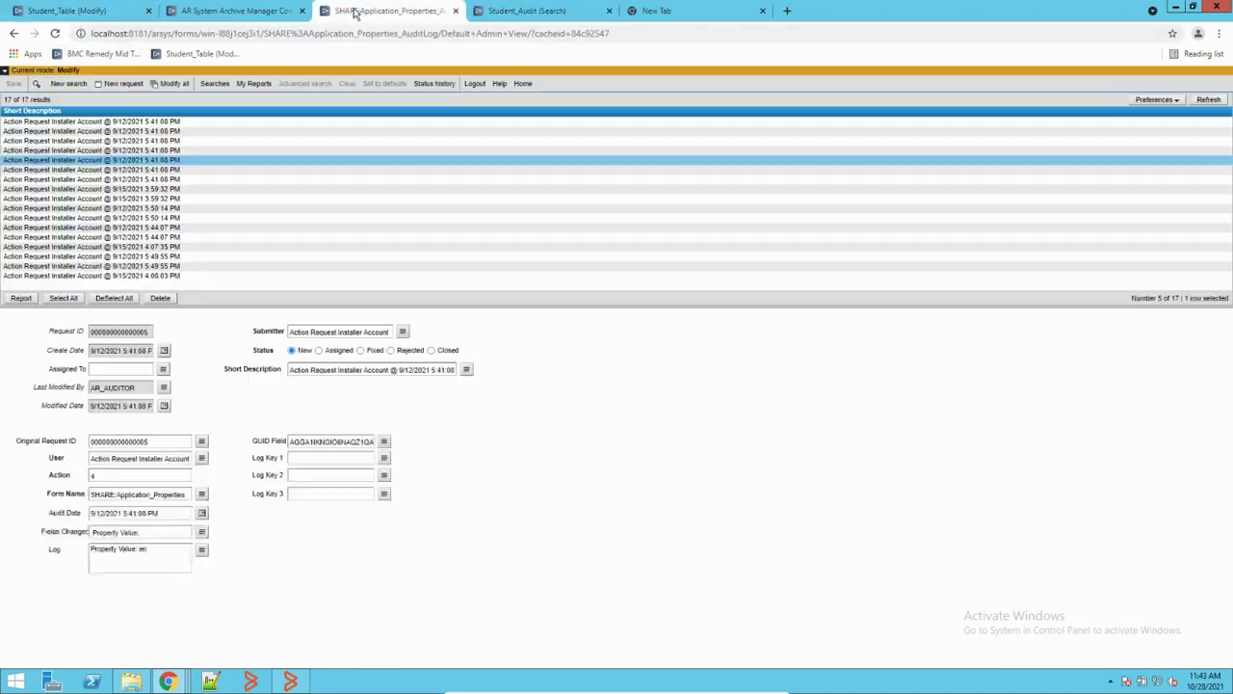
click(1209, 100)
Compare the Student_Table record with the form's audit settings in BMC Remedy Developer Studio, and return to the record in Chrome
click(91, 17)
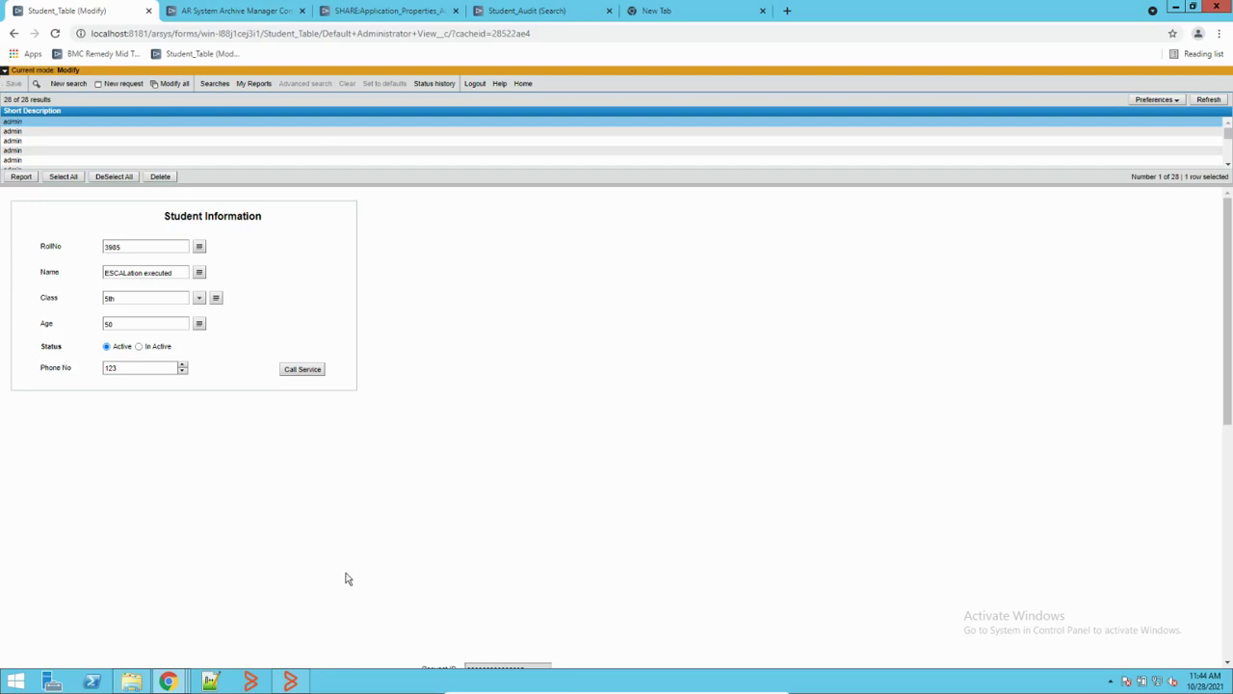
click(289, 681)
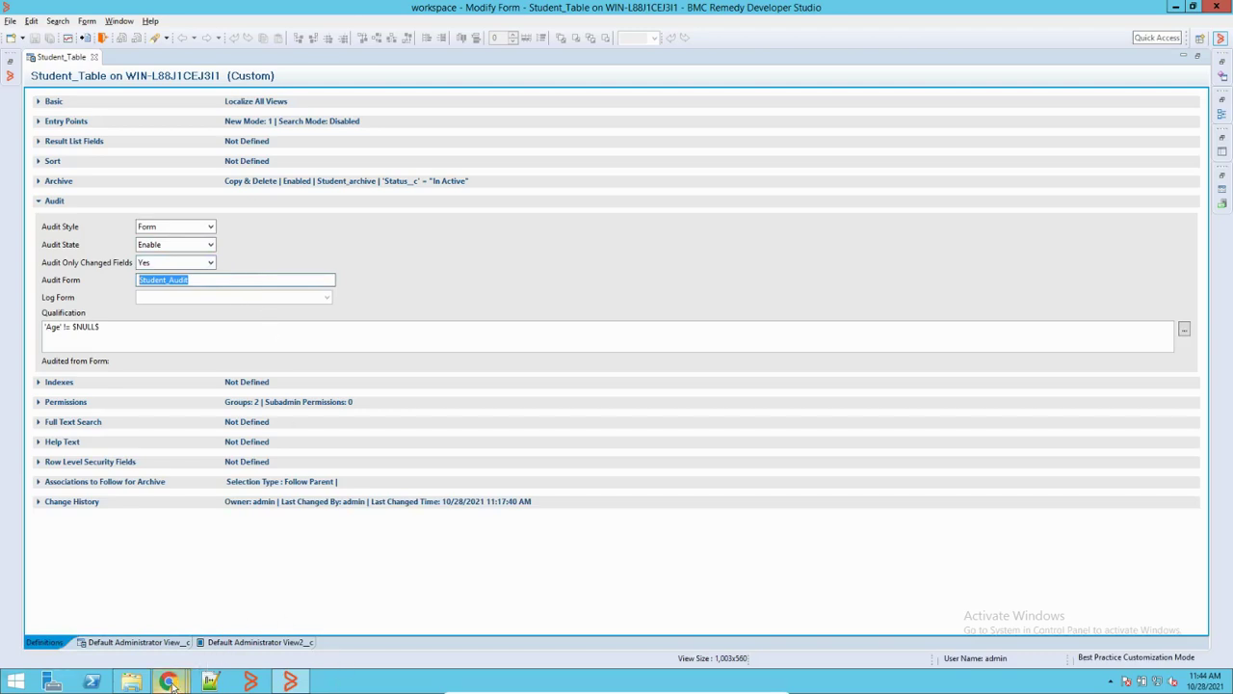
mouse_move(167, 681)
click(104, 625)
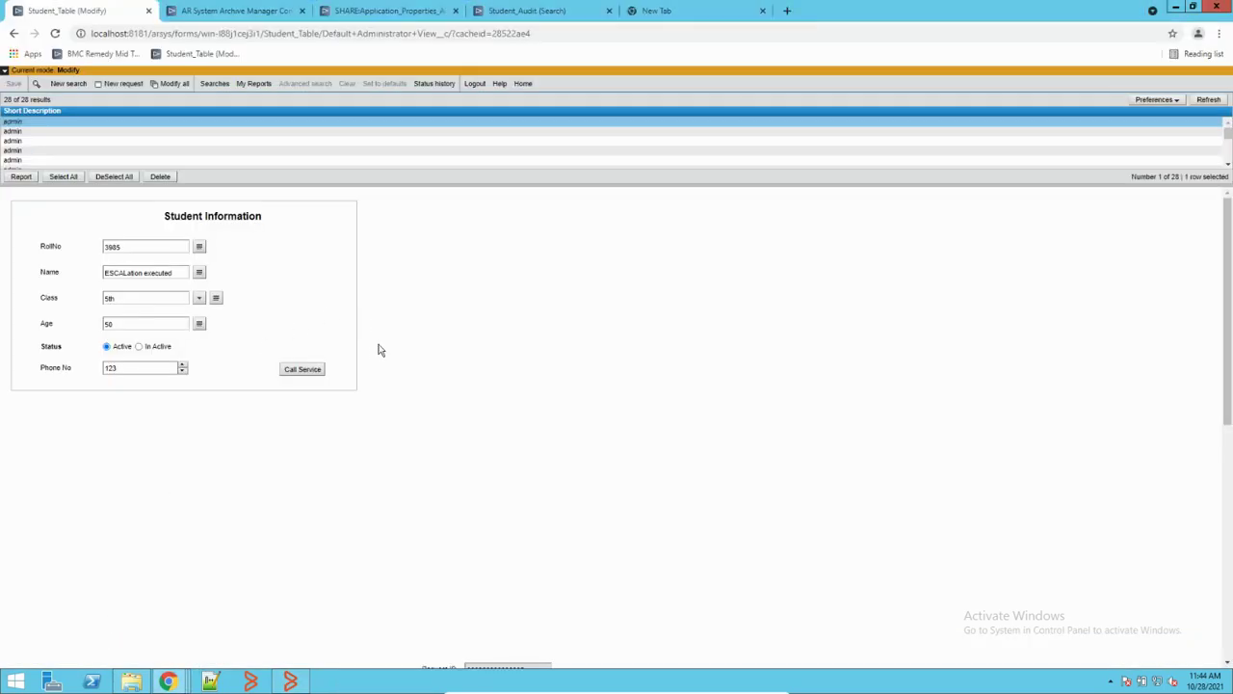